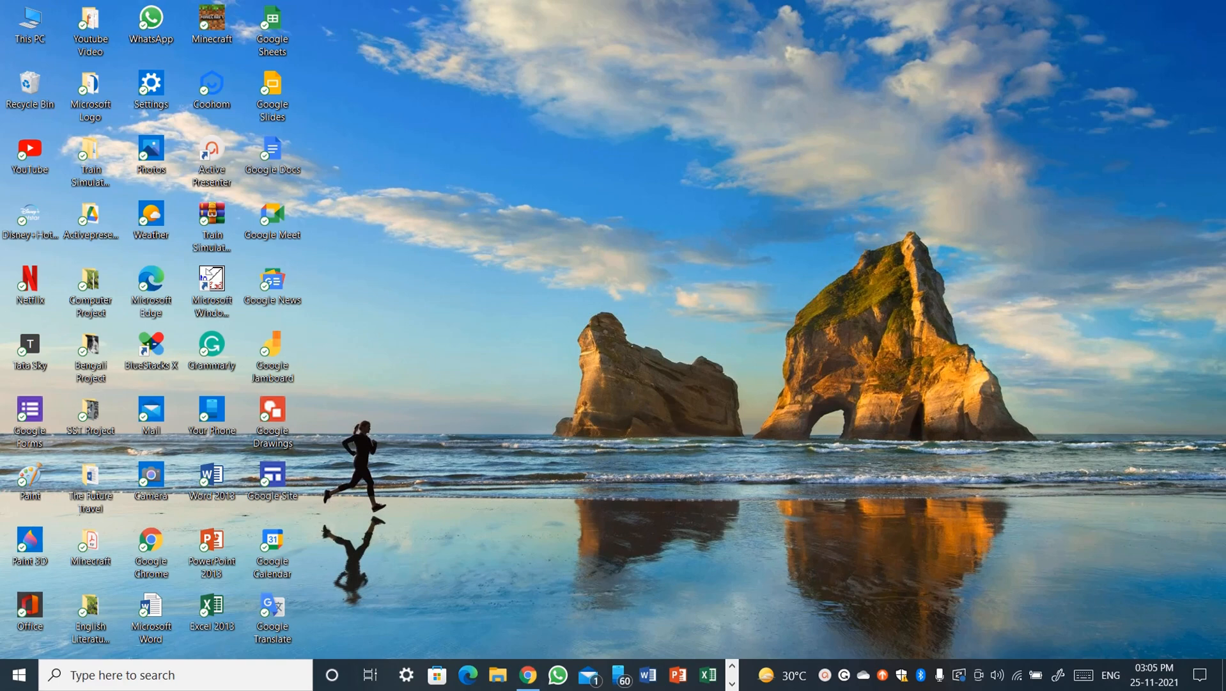
# Open Chrome and go to the Google Docs home screen from the Google apps list
pyautogui.click(530, 677)
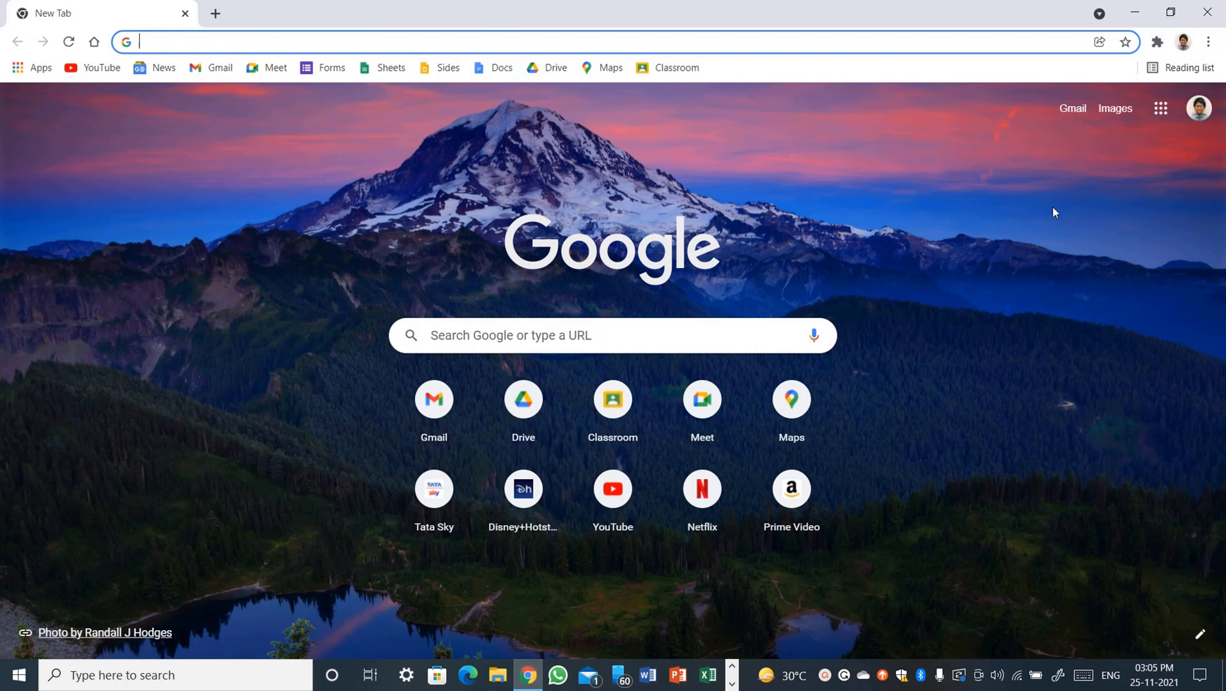
pyautogui.click(1153, 119)
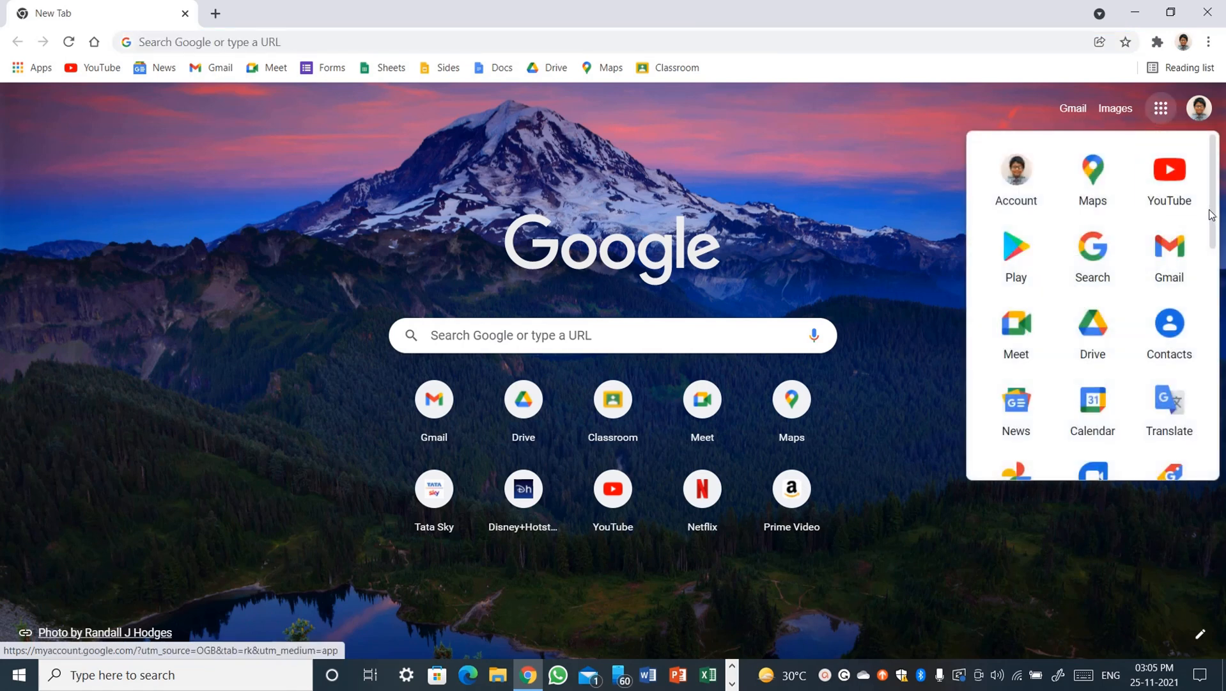
pyautogui.moveTo(1210, 215); pyautogui.dragTo(1211, 340)
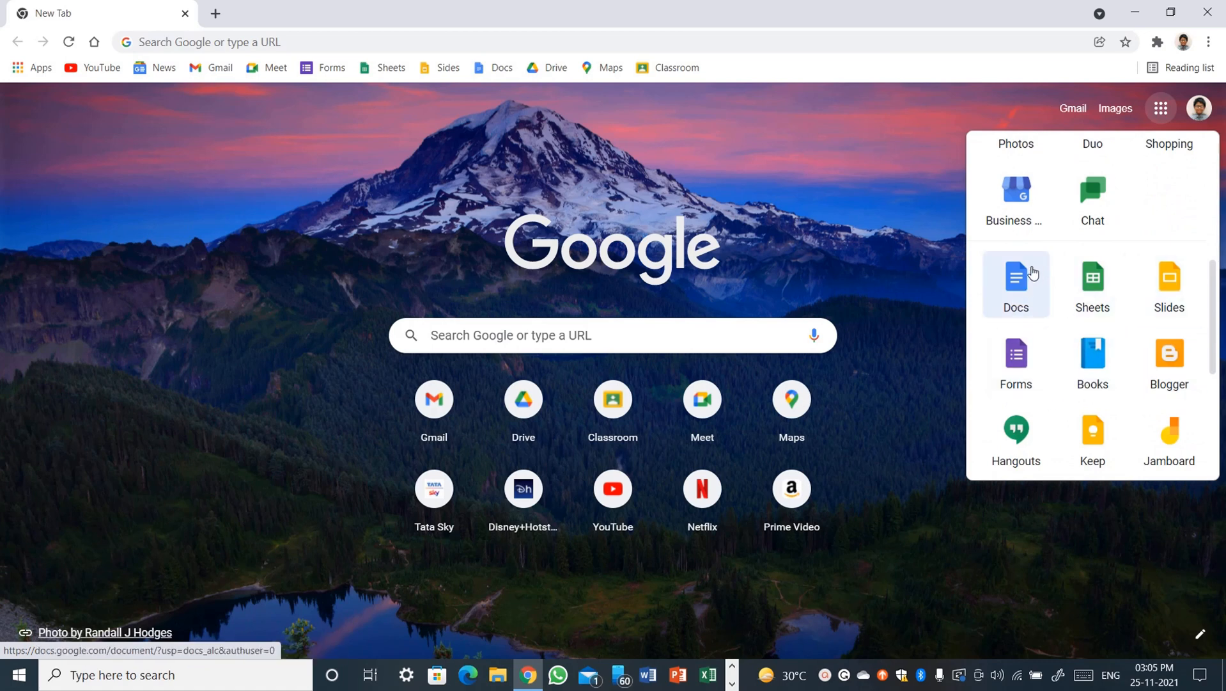
pyautogui.click(1033, 273)
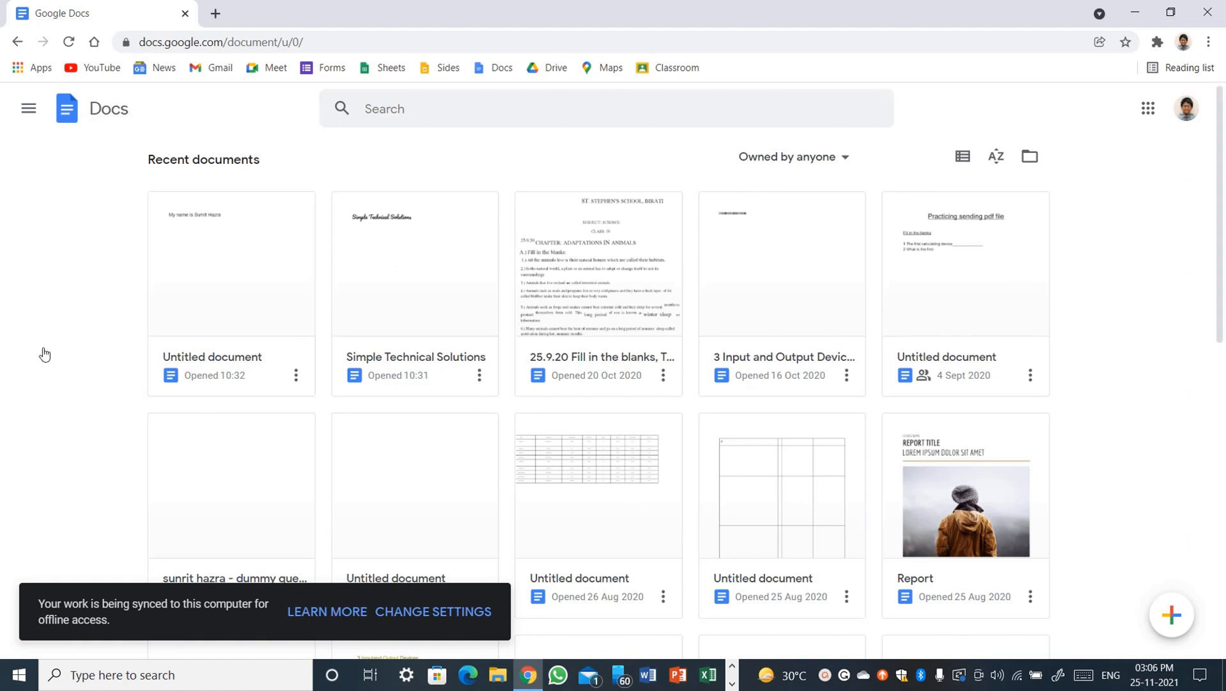
# Turn on displaying recent templates on home screens in the Docs settings and save the change
pyautogui.click(29, 111)
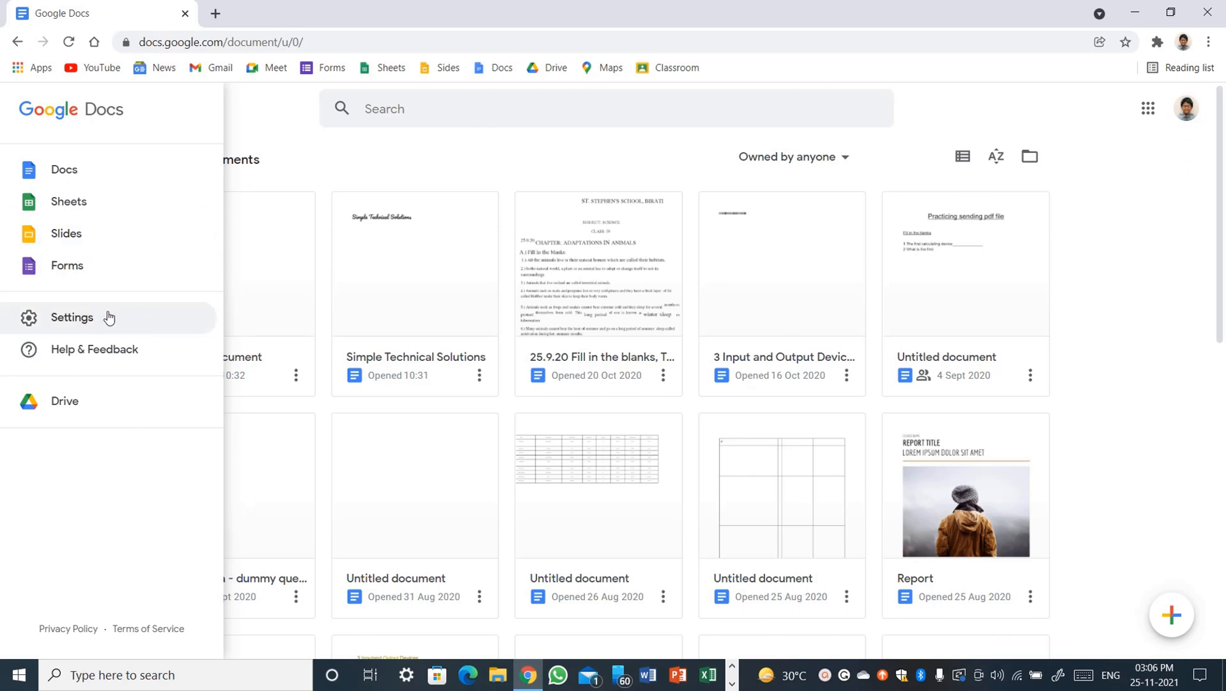
pyautogui.click(71, 317)
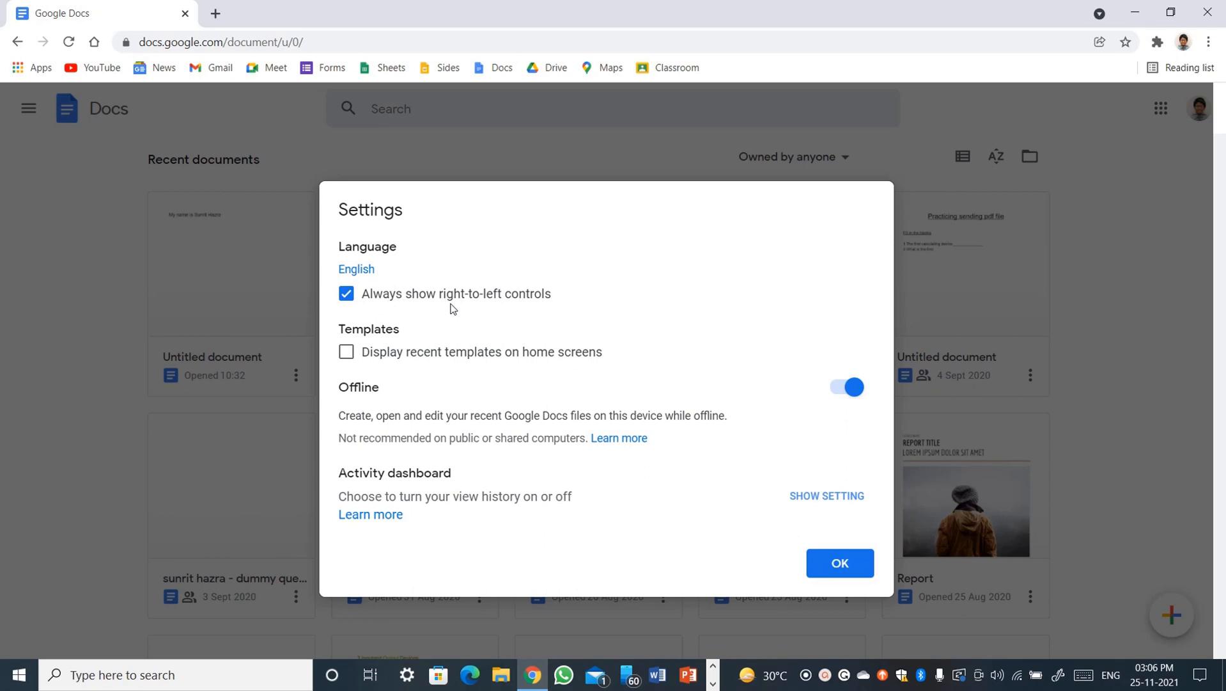
pyautogui.click(347, 352)
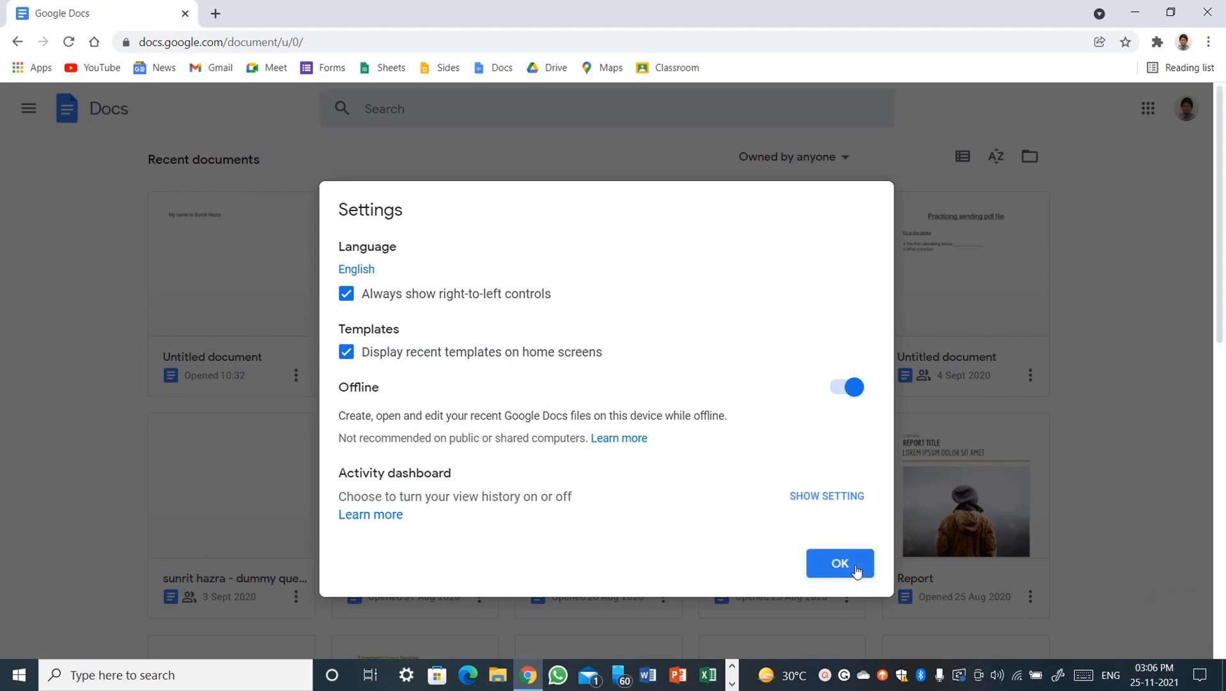
pyautogui.click(856, 570)
# Open Google Drive from the Docs home screen, then return to Docs and close Drive
pyautogui.click(29, 110)
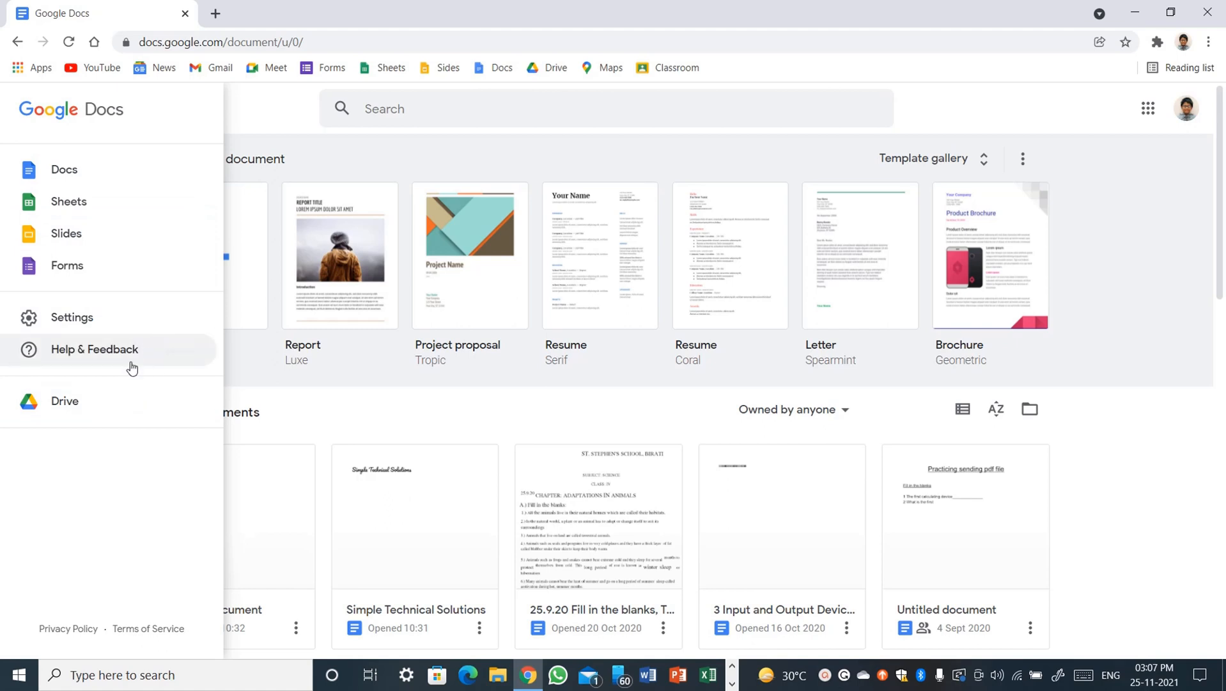
pyautogui.click(72, 407)
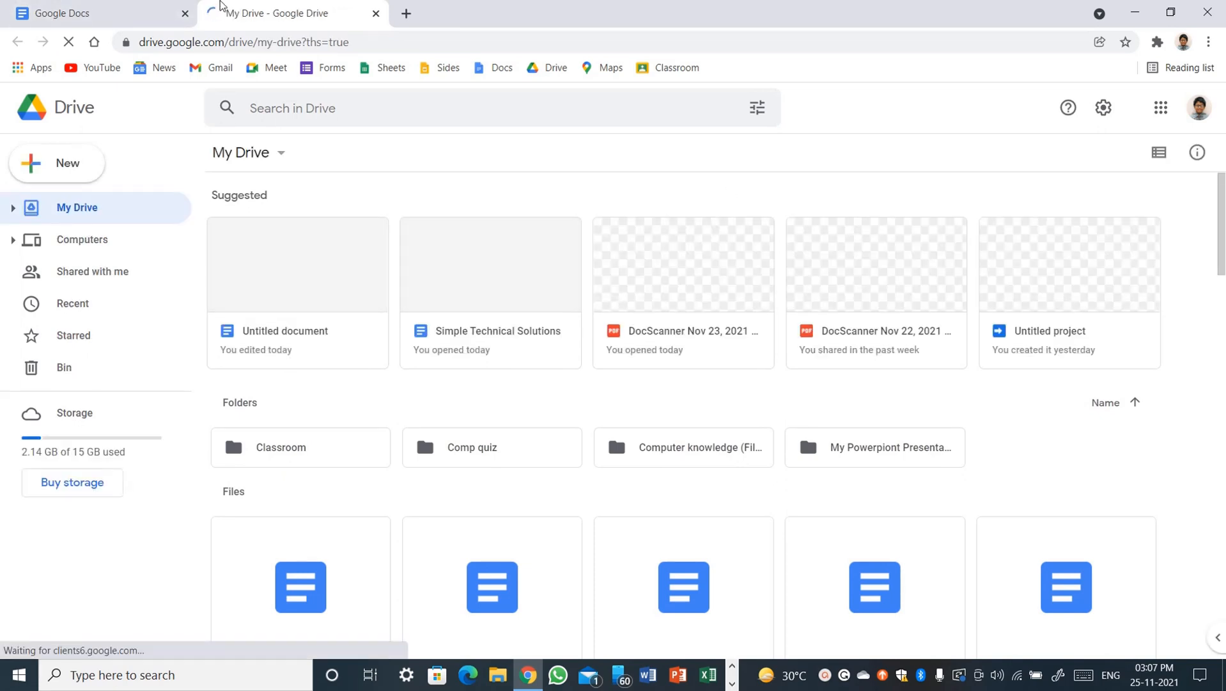
pyautogui.click(130, 5)
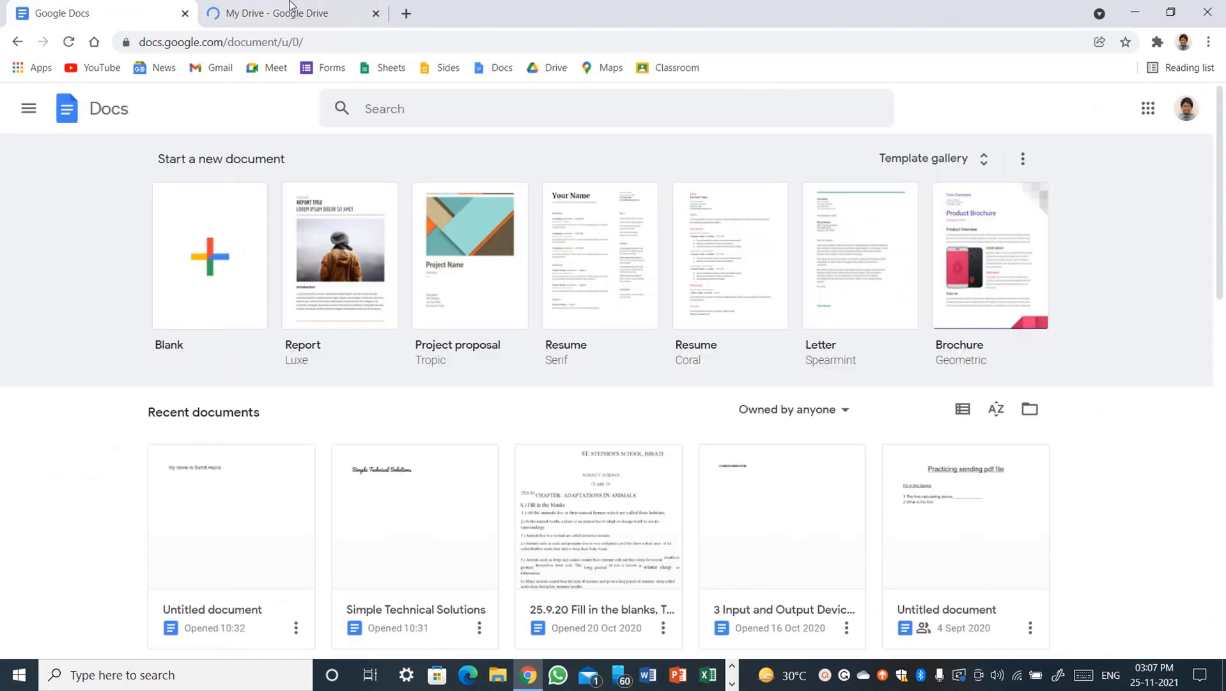
pyautogui.click(375, 13)
# Visit the Google Slides home screen and go back to the Docs home screen
pyautogui.click(28, 107)
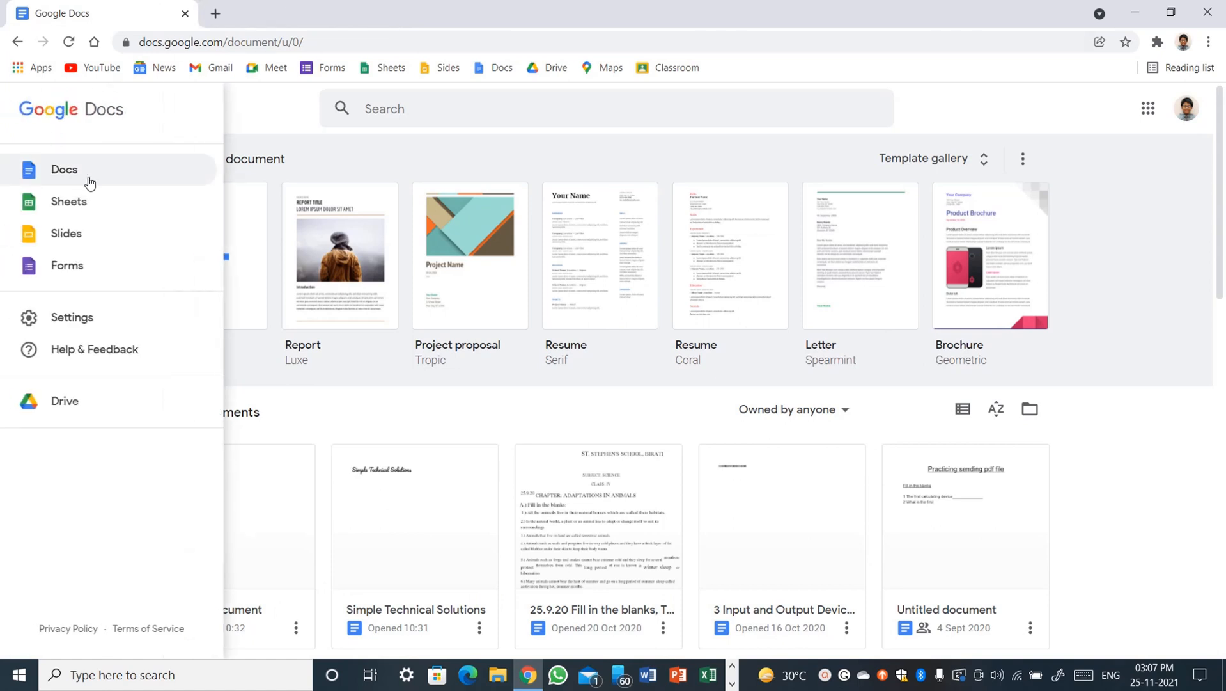
pyautogui.click(115, 239)
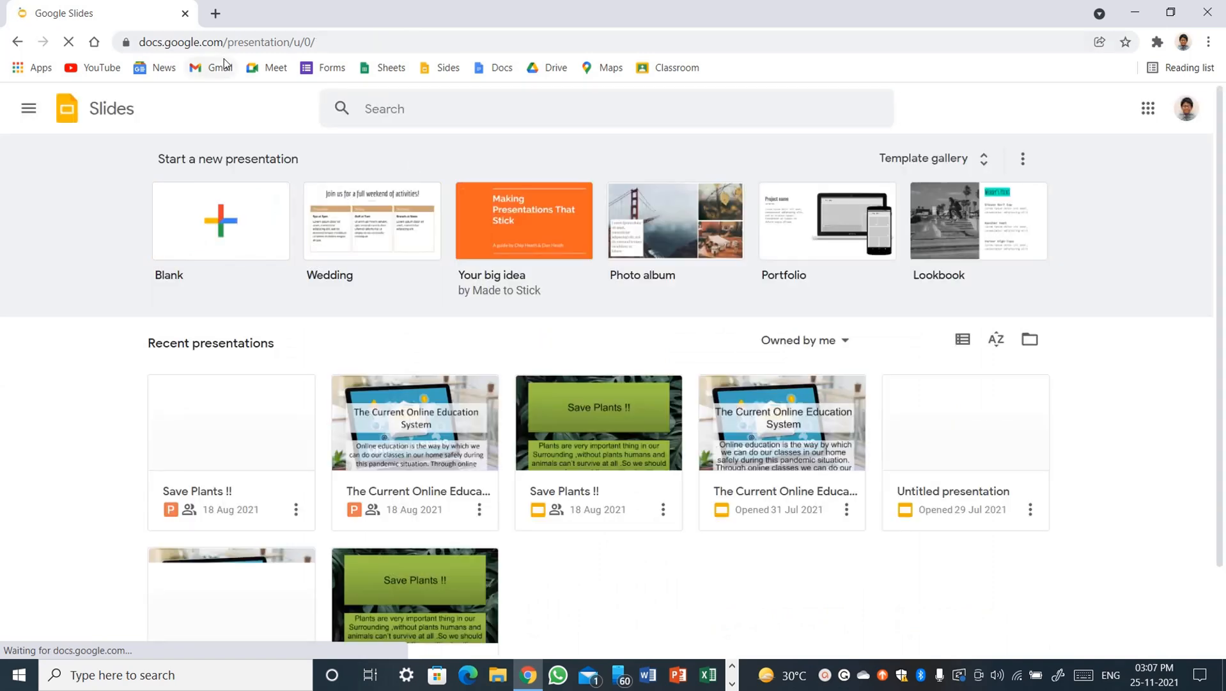
pyautogui.click(18, 43)
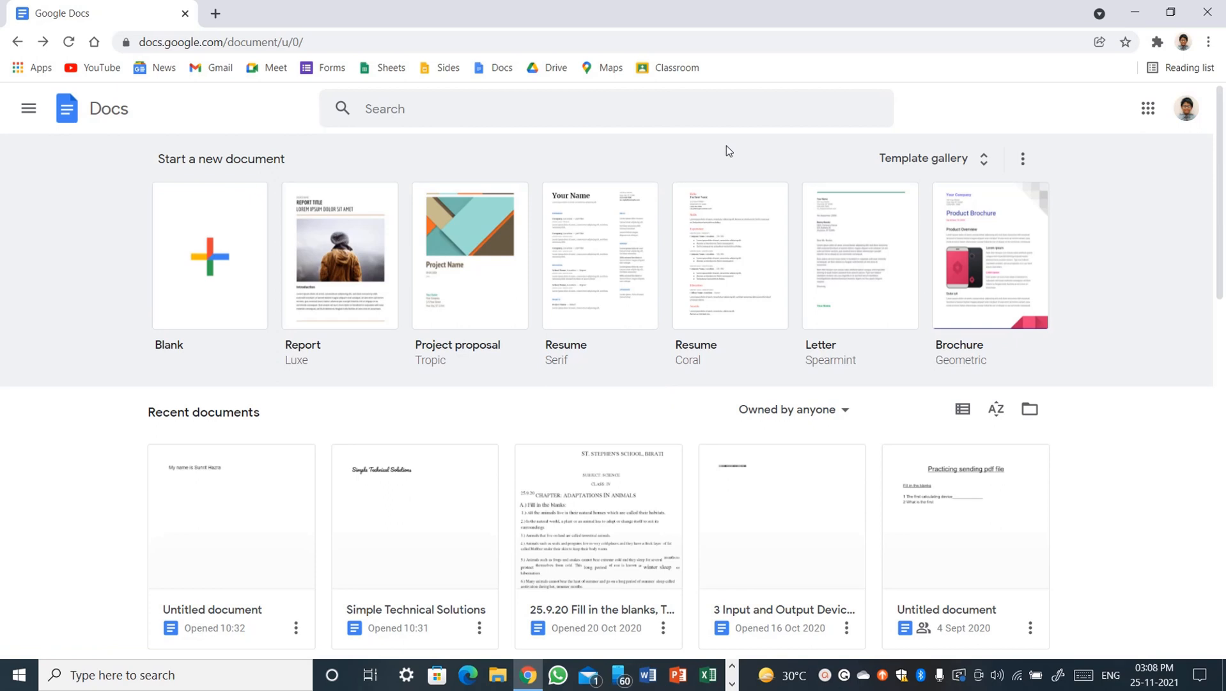
# Look at the document search field, browse the template gallery and return to the Docs home screen
pyautogui.click(602, 108)
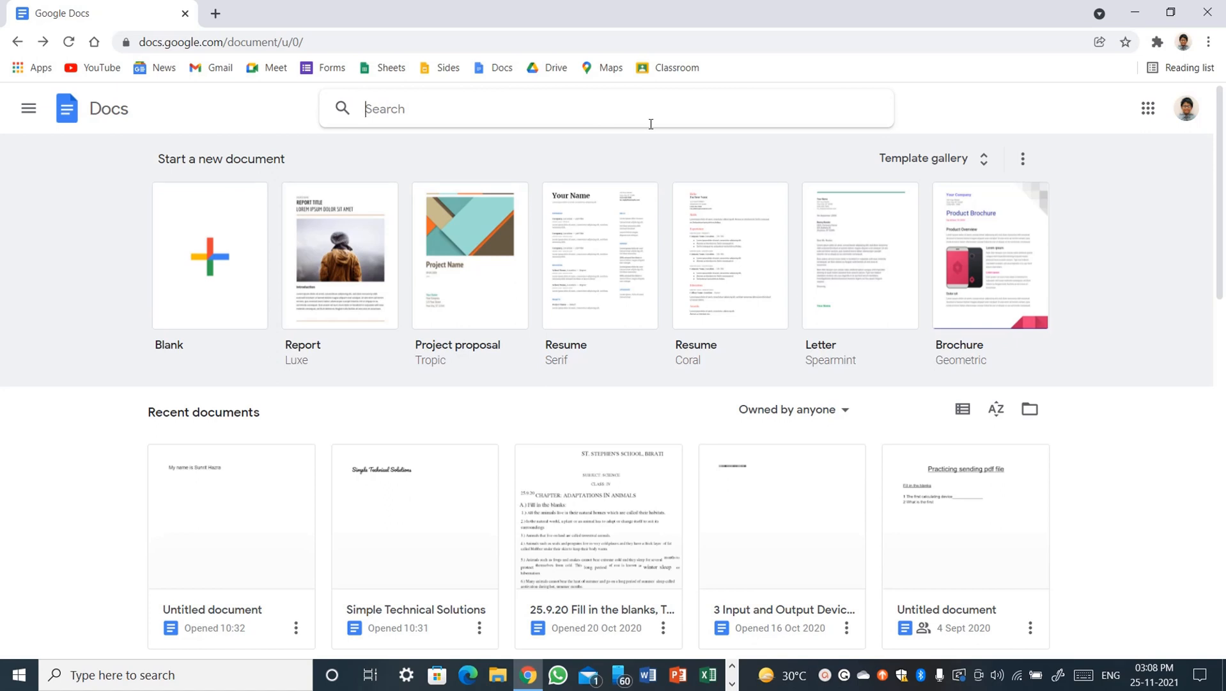
pyautogui.click(820, 159)
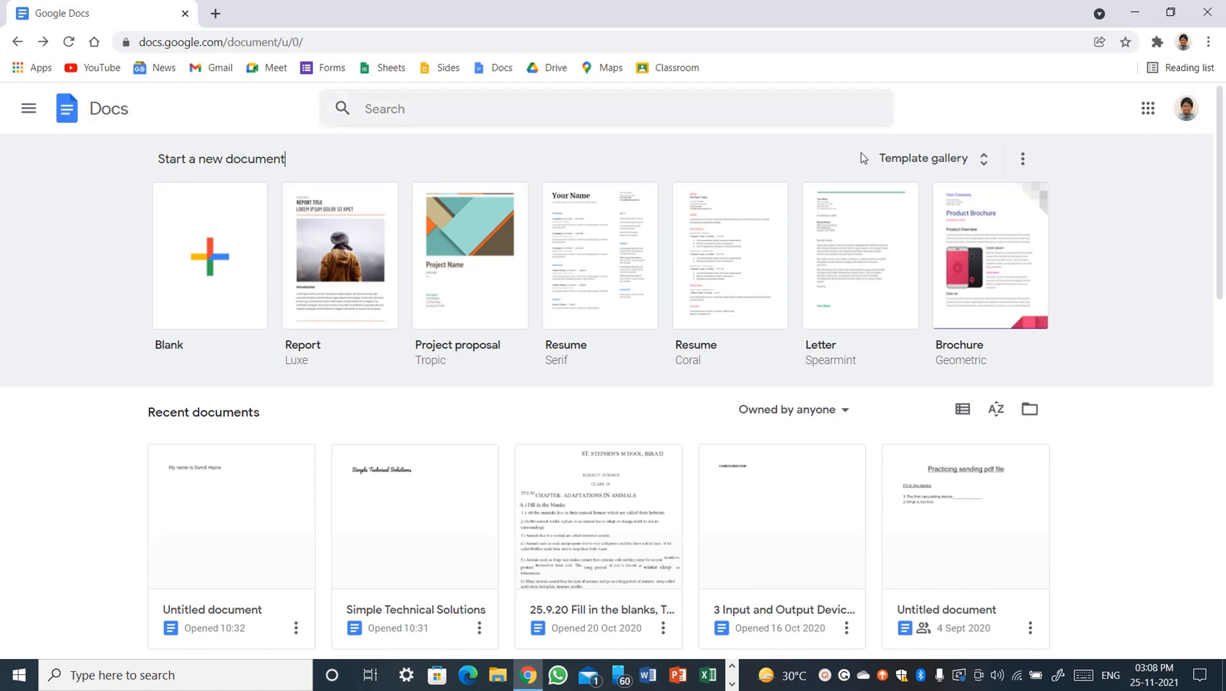
pyautogui.click(975, 166)
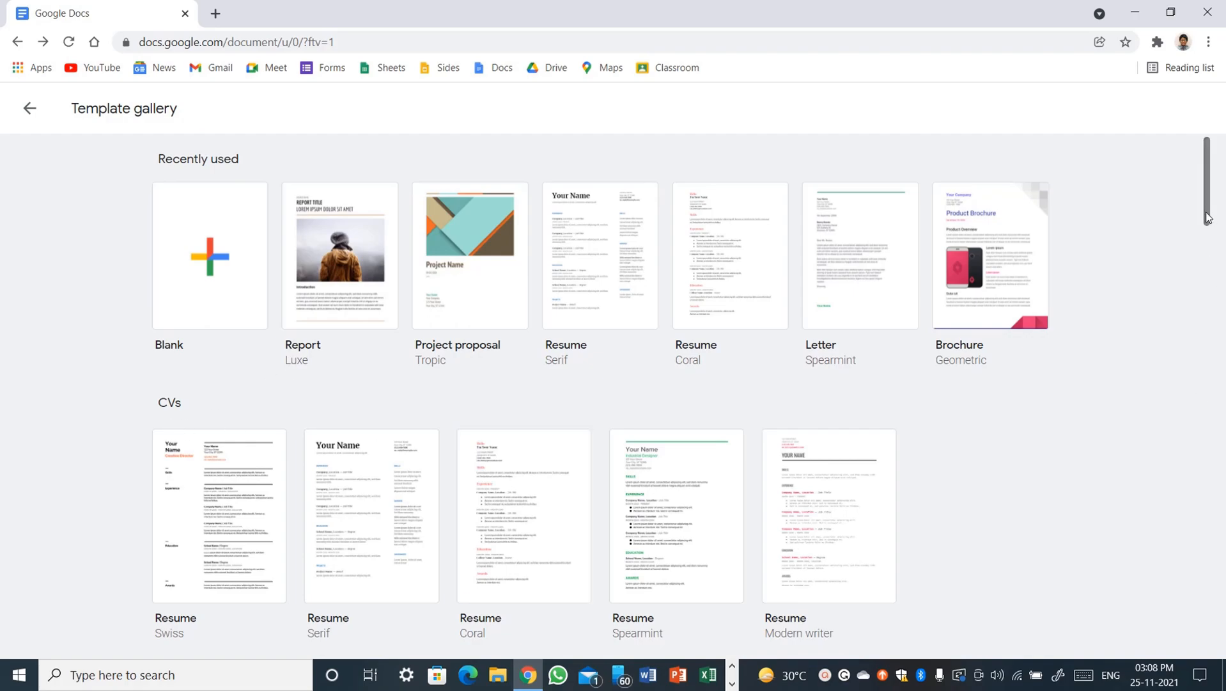
pyautogui.moveTo(1206, 215); pyautogui.dragTo(1196, 192)
pyautogui.click(28, 113)
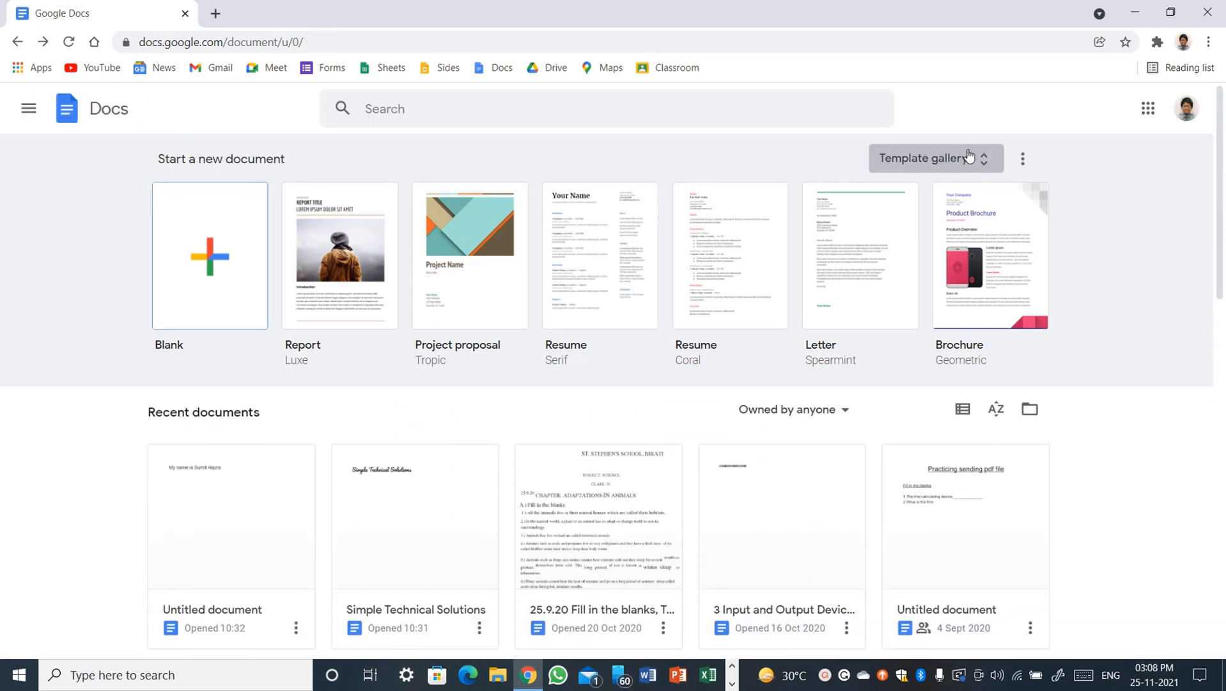
# Hide all templates on the Docs home screen and check the sort options for the recent documents
pyautogui.click(1023, 166)
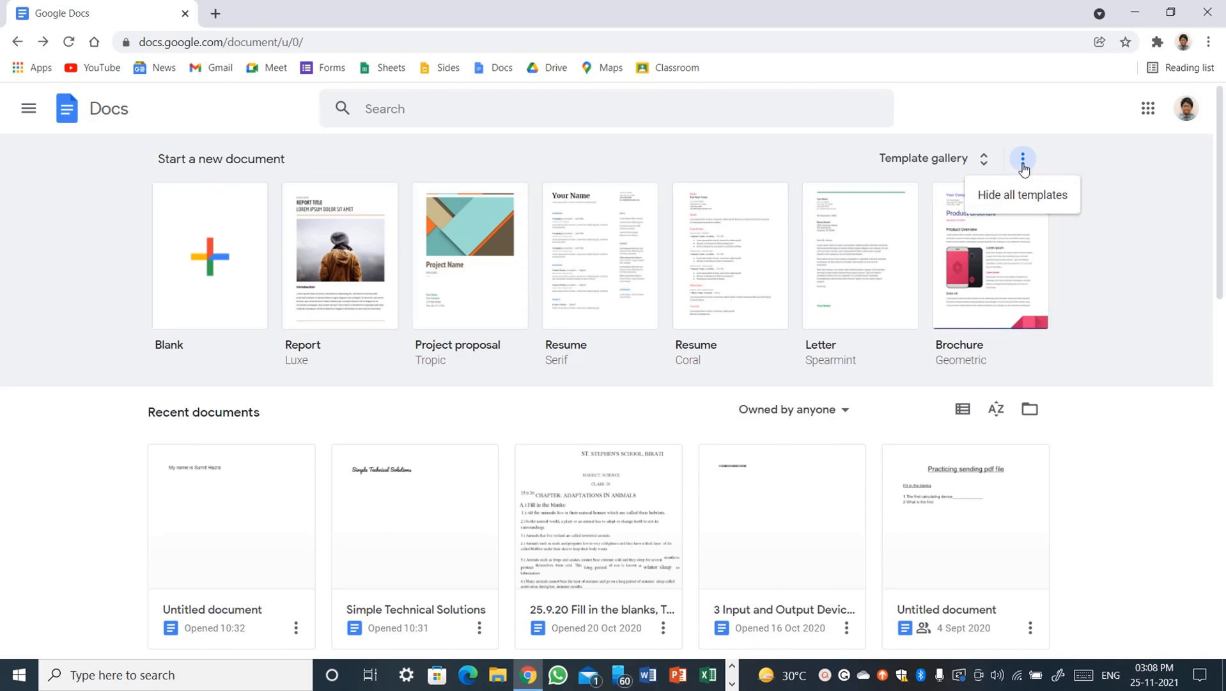
pyautogui.click(1042, 191)
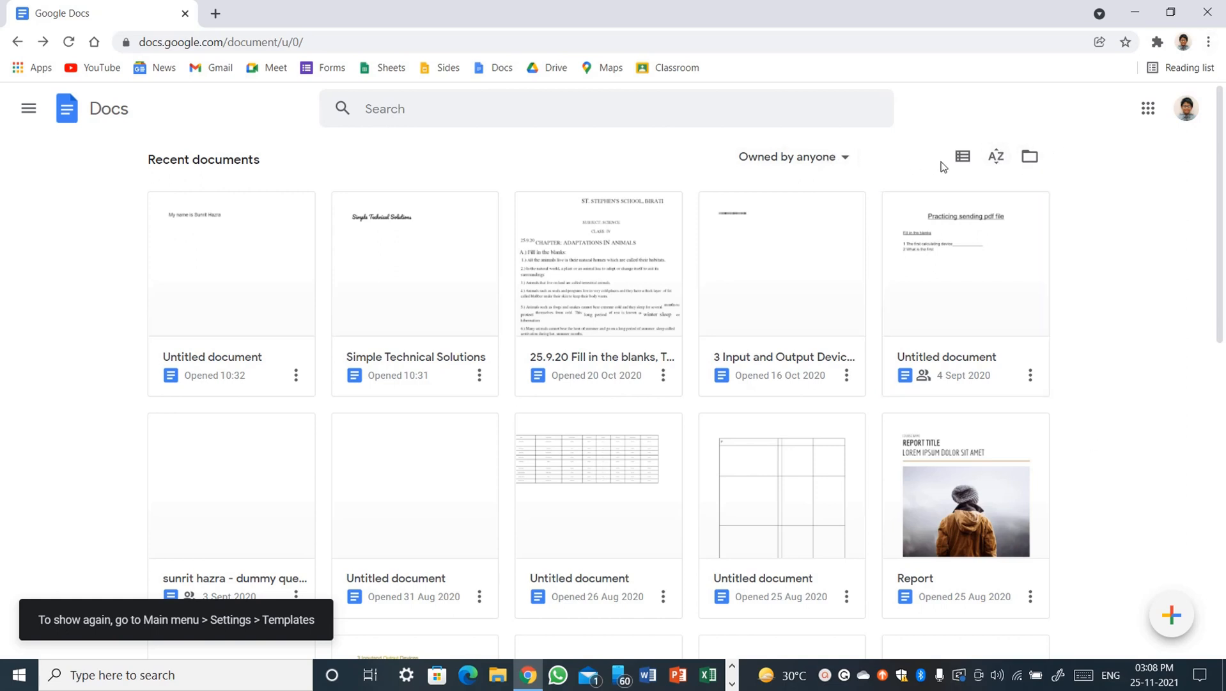
pyautogui.click(1003, 162)
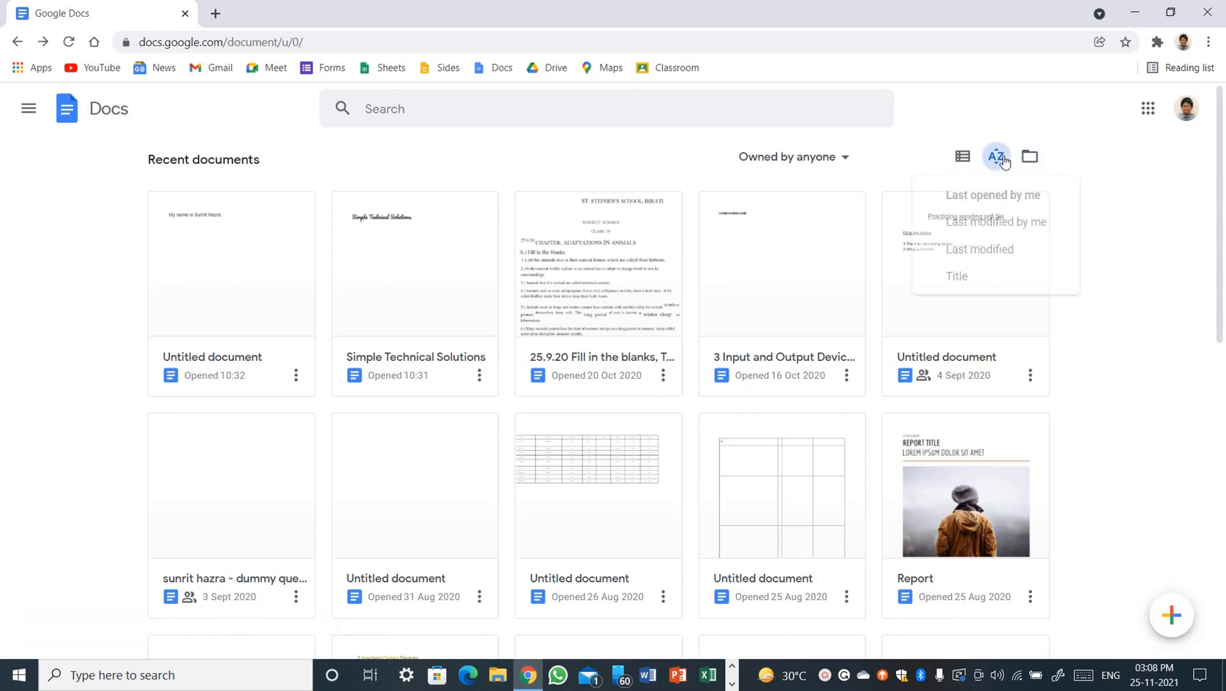
pyautogui.click(843, 146)
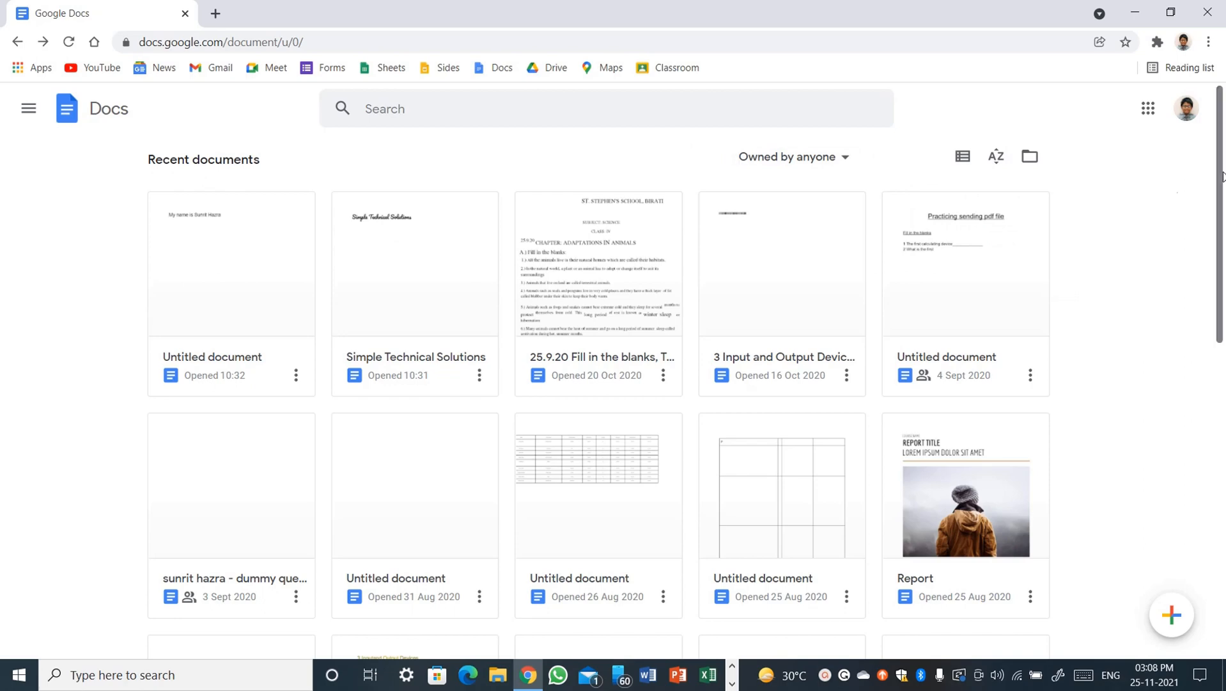
pyautogui.scroll(-1, 1203, 134)
pyautogui.scroll(1, 1203, 135)
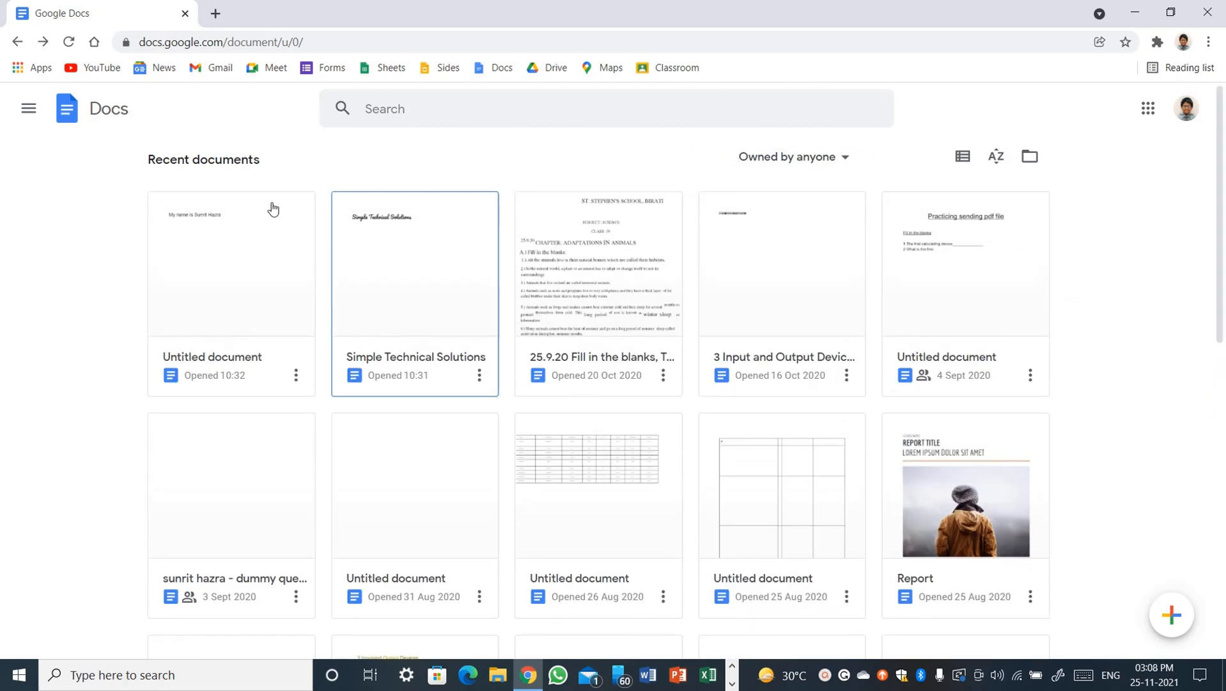
# Restore the hidden template row by re-enabling recent templates on home screens in the settings
pyautogui.click(28, 108)
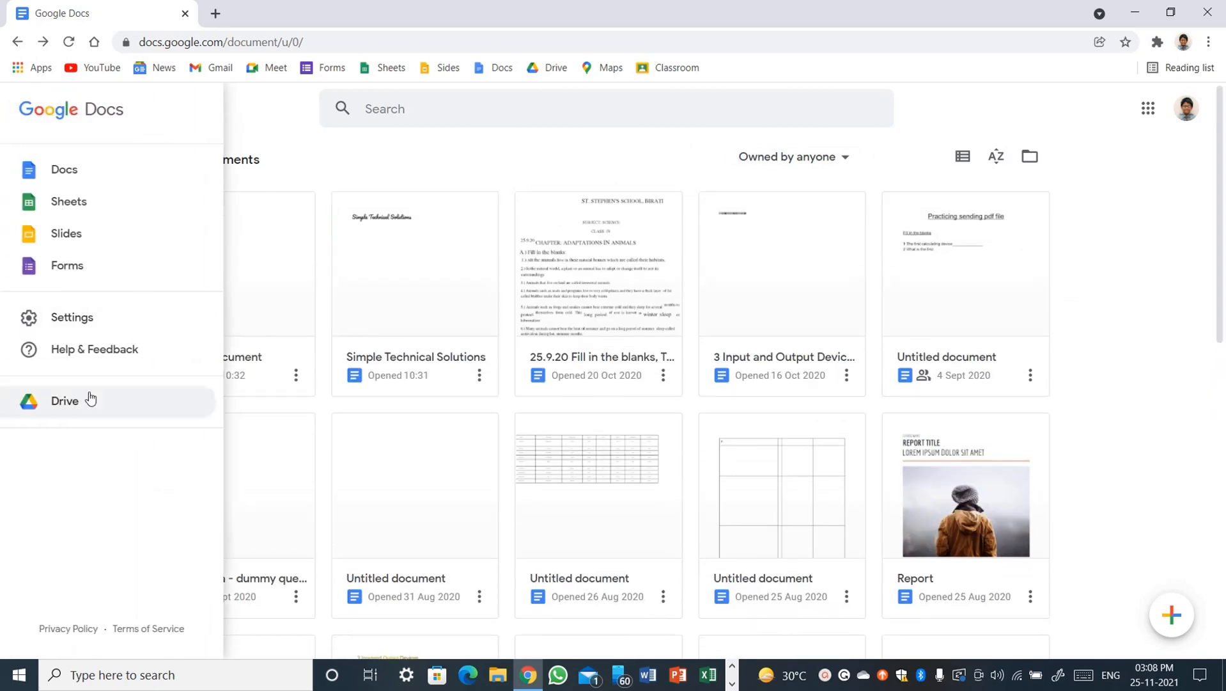
pyautogui.click(108, 321)
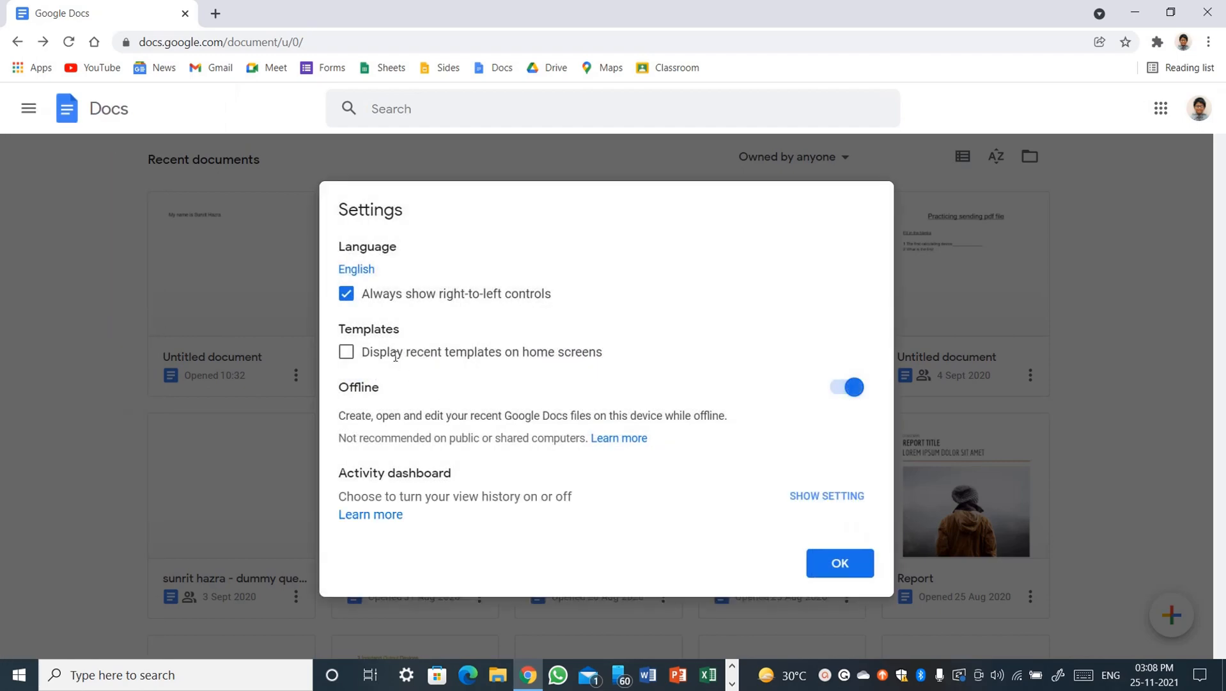
pyautogui.click(346, 352)
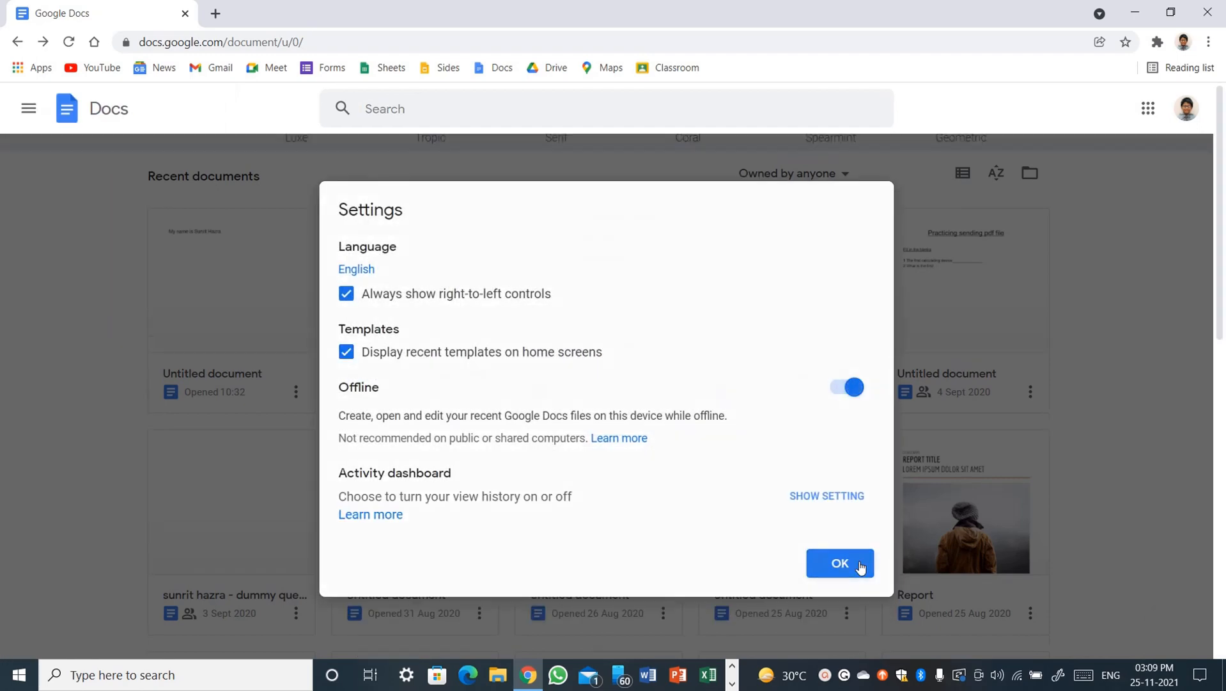
pyautogui.click(857, 567)
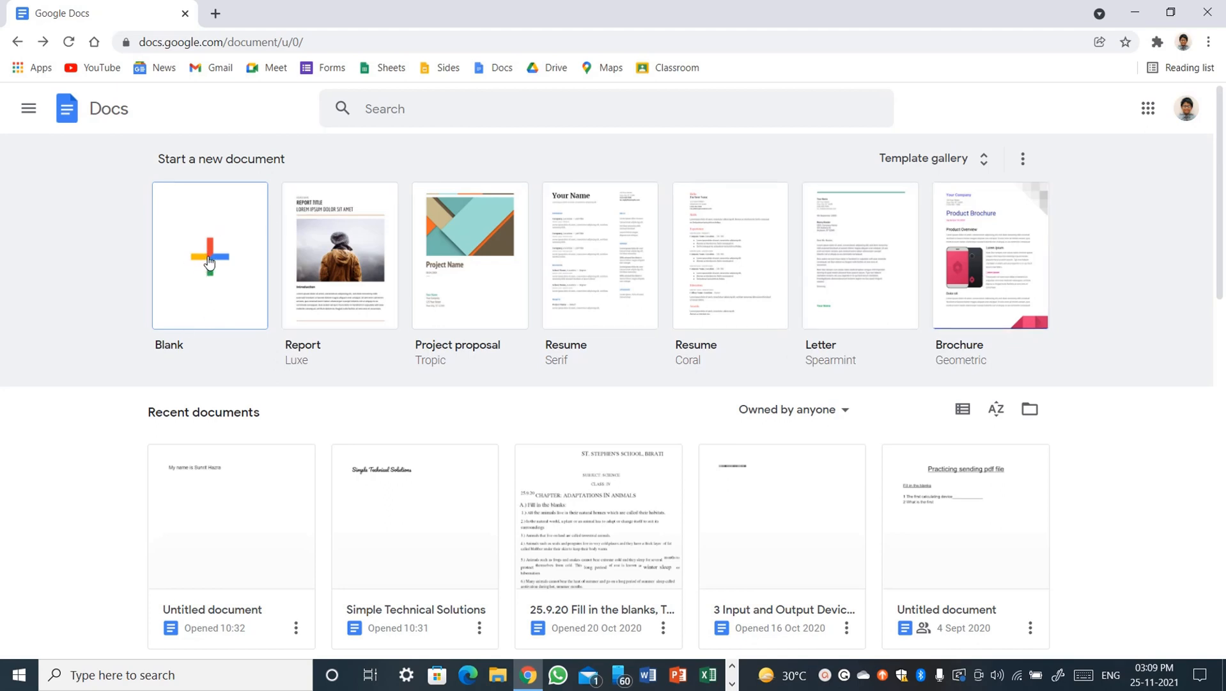
# Take a brief look at the template gallery, then hide all templates on the Docs home screen
pyautogui.click(927, 158)
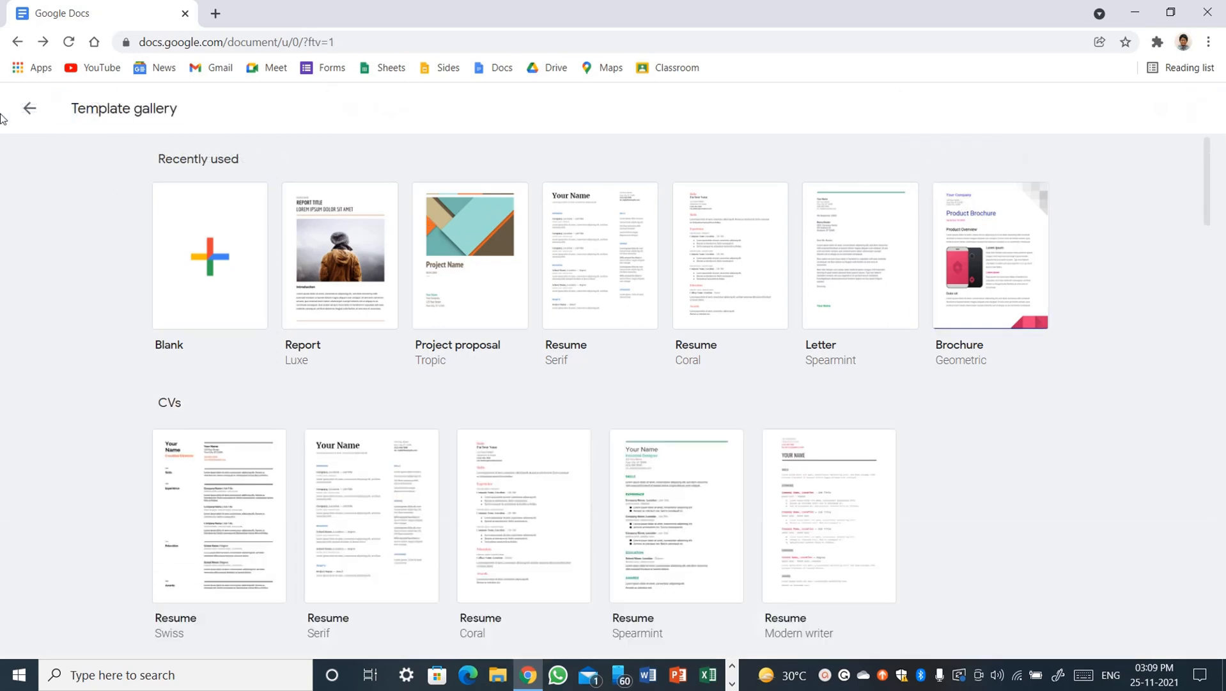
pyautogui.click(33, 108)
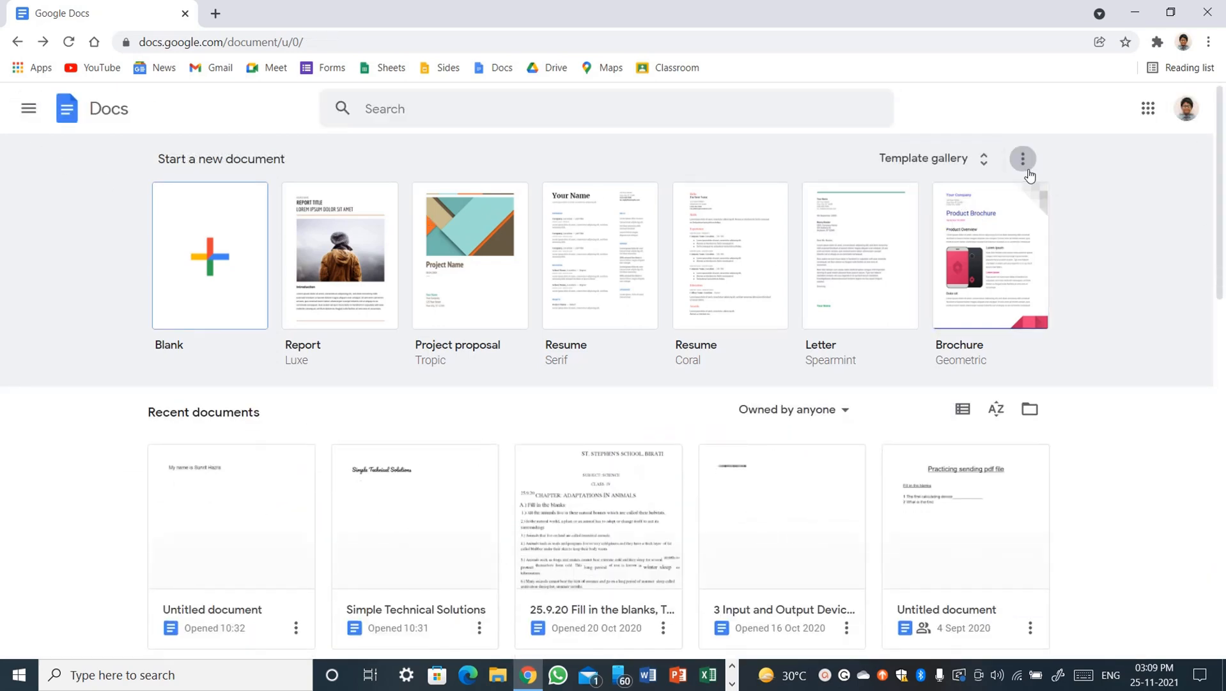
pyautogui.click(1023, 159)
pyautogui.click(1036, 197)
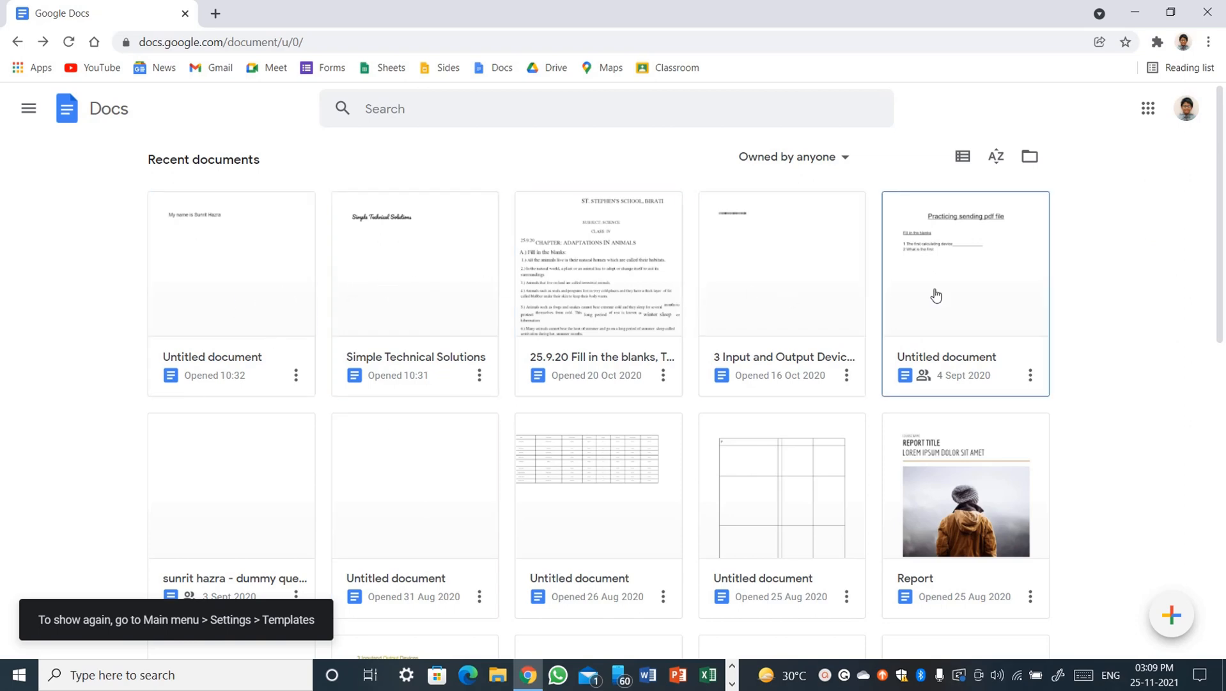
pyautogui.moveTo(1224, 259); pyautogui.dragTo(1193, 256)
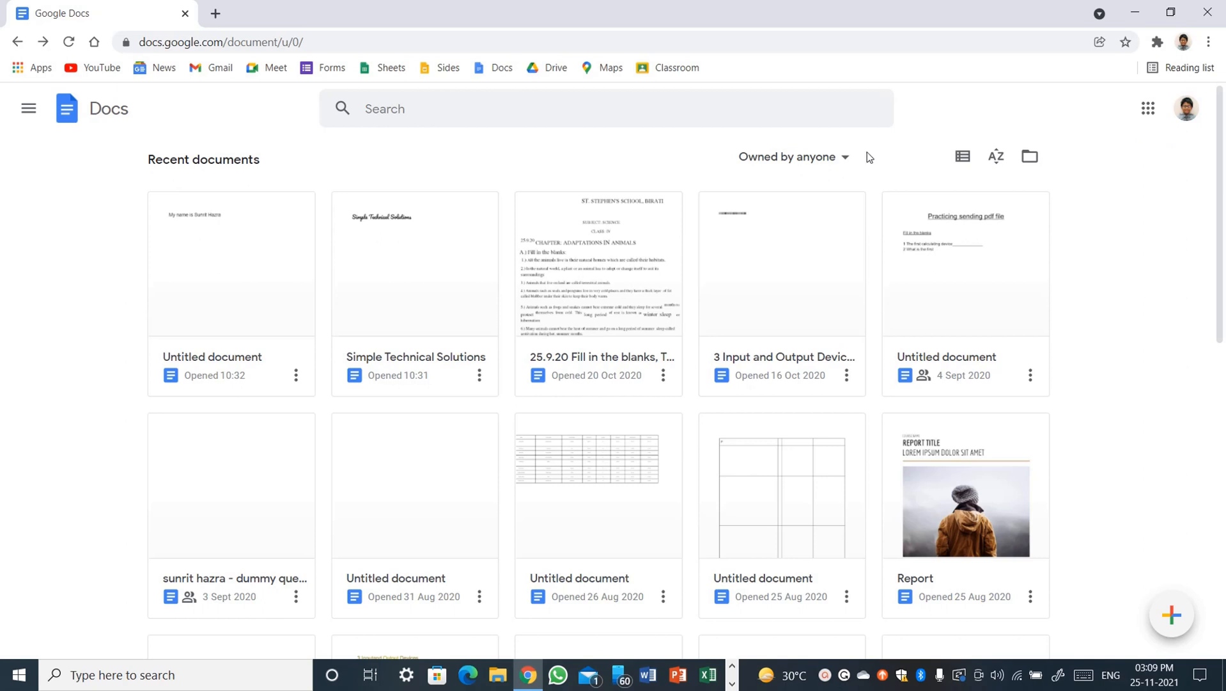
# Examine the recent documents' ownership filter choices, list and grid views, and sort options
pyautogui.click(827, 160)
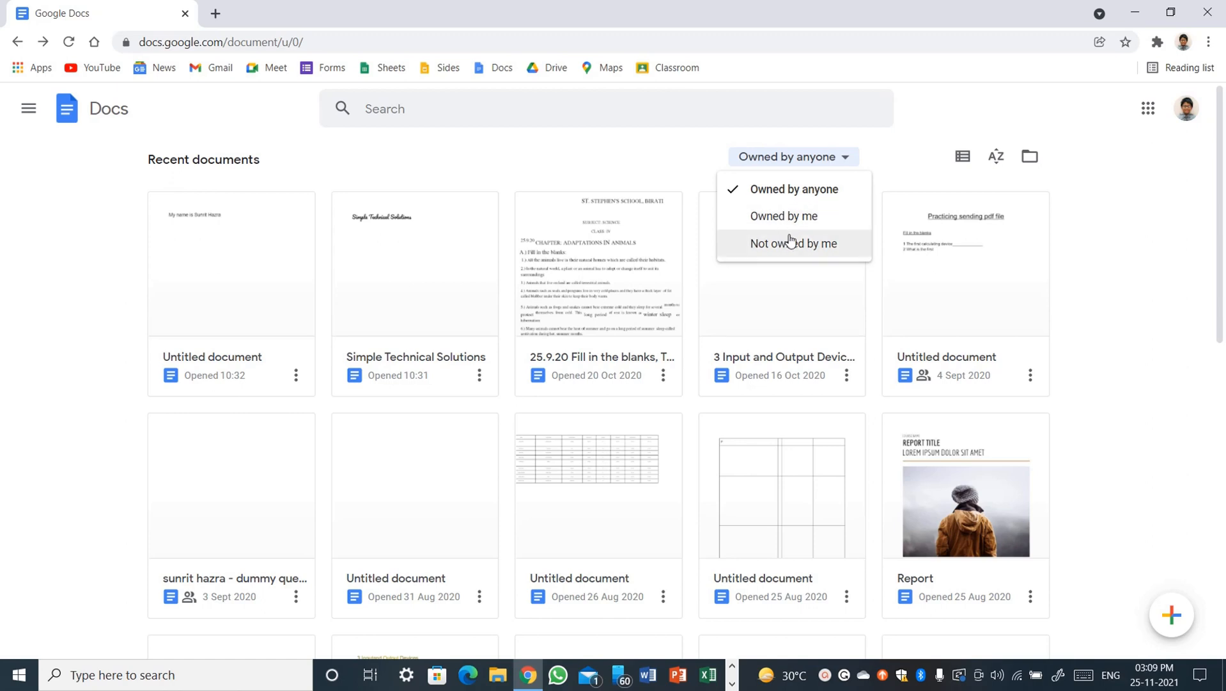
pyautogui.click(917, 152)
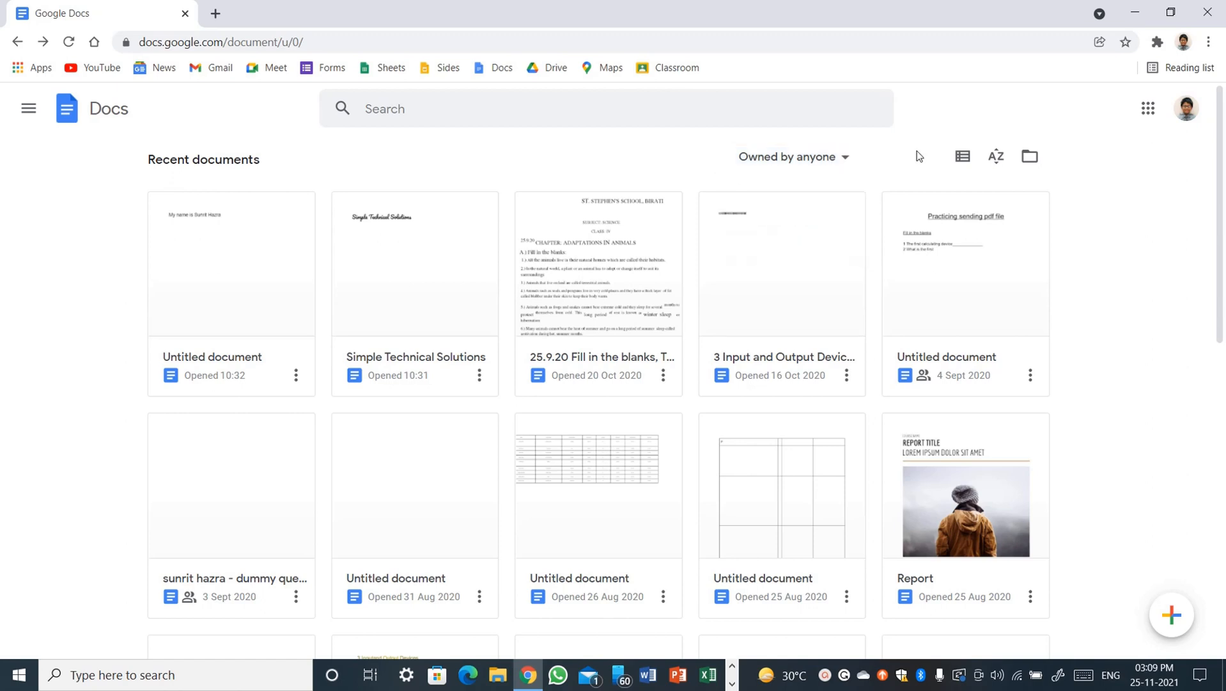
pyautogui.click(964, 158)
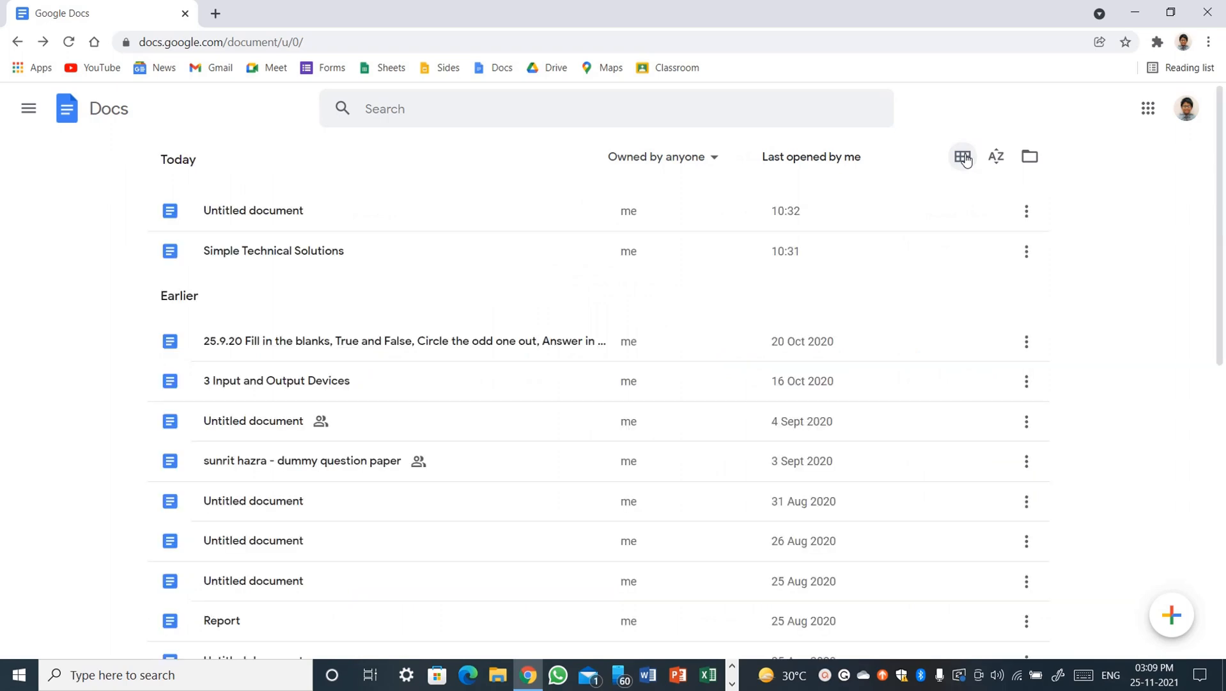
pyautogui.click(964, 158)
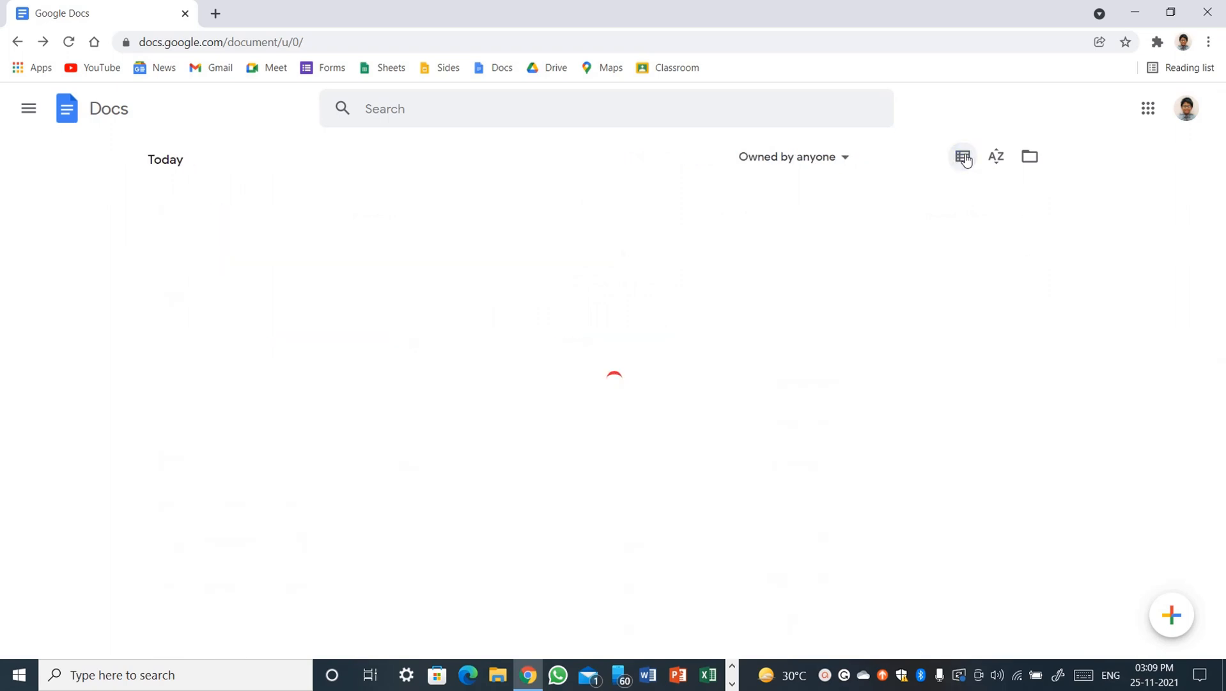
pyautogui.click(998, 159)
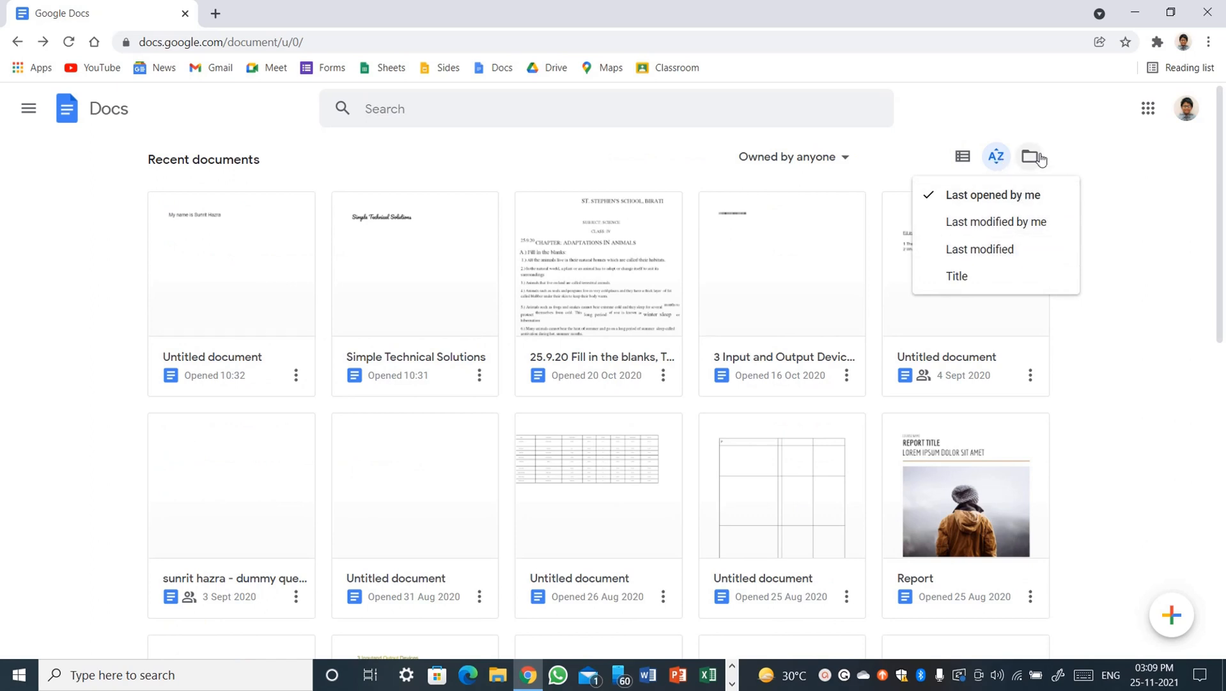
# Take a brief look at the file picker for opening existing documents, and dismiss it without choosing a file
pyautogui.click(1027, 155)
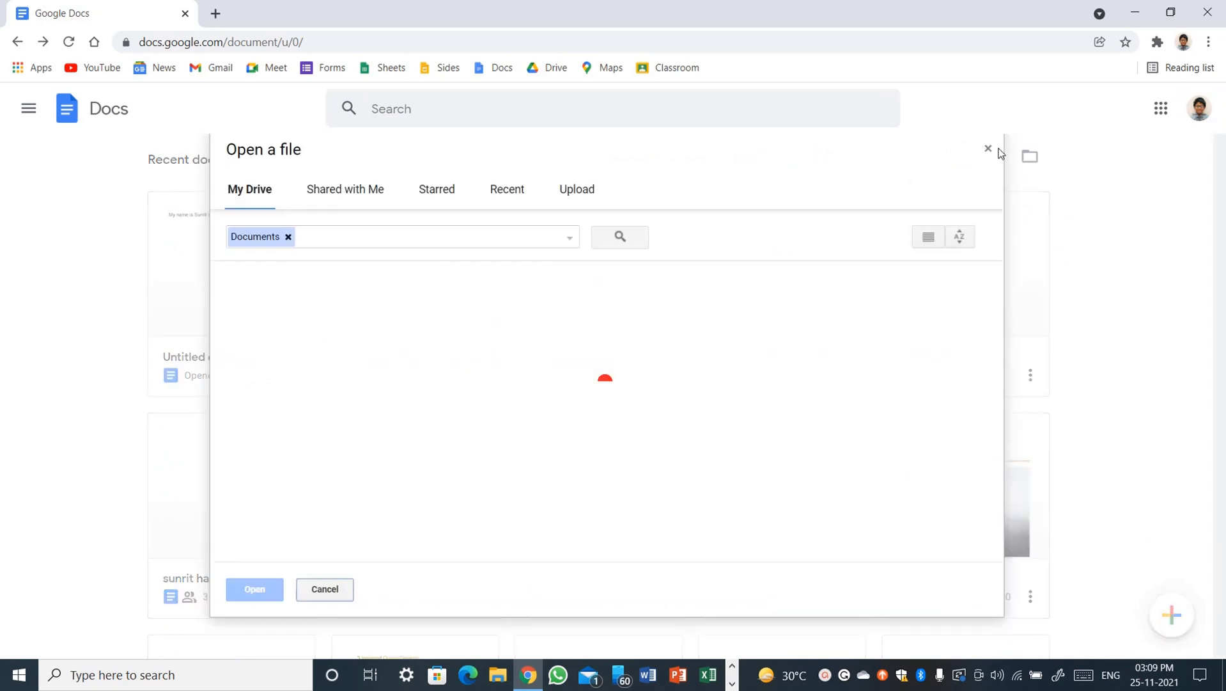
pyautogui.click(990, 150)
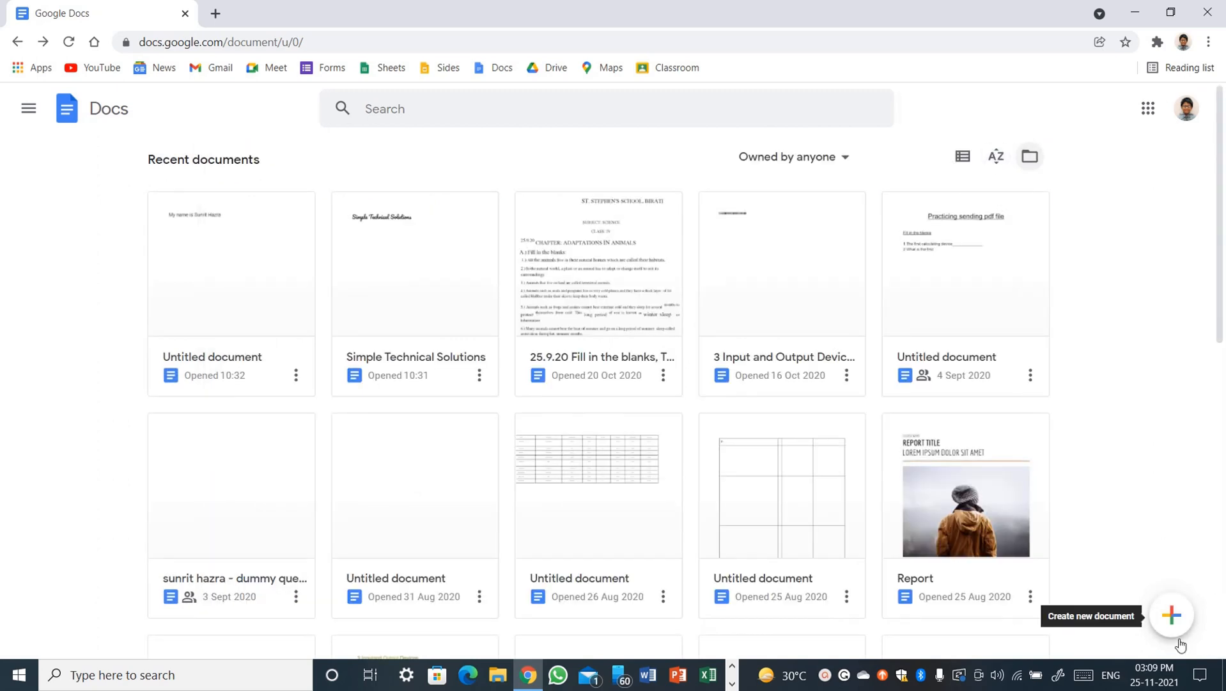
# Create a new blank document and enter the line "Like the video Share, subscribe"
pyautogui.moveTo(1165, 618)
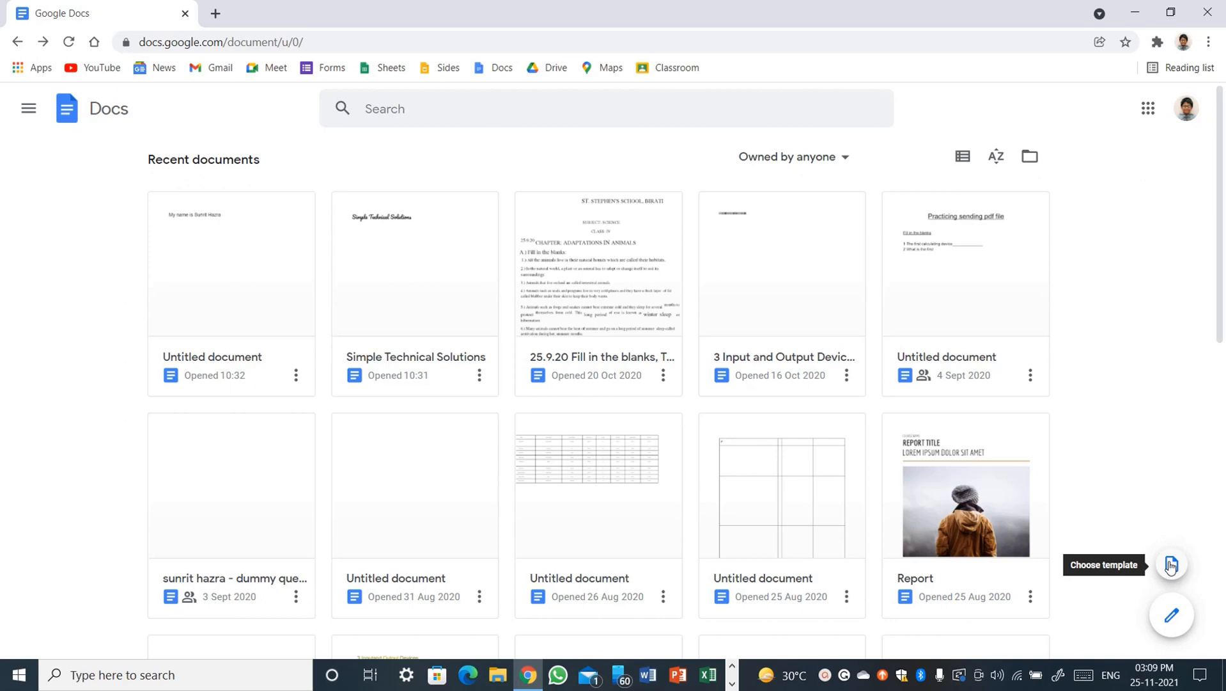
pyautogui.click(1173, 615)
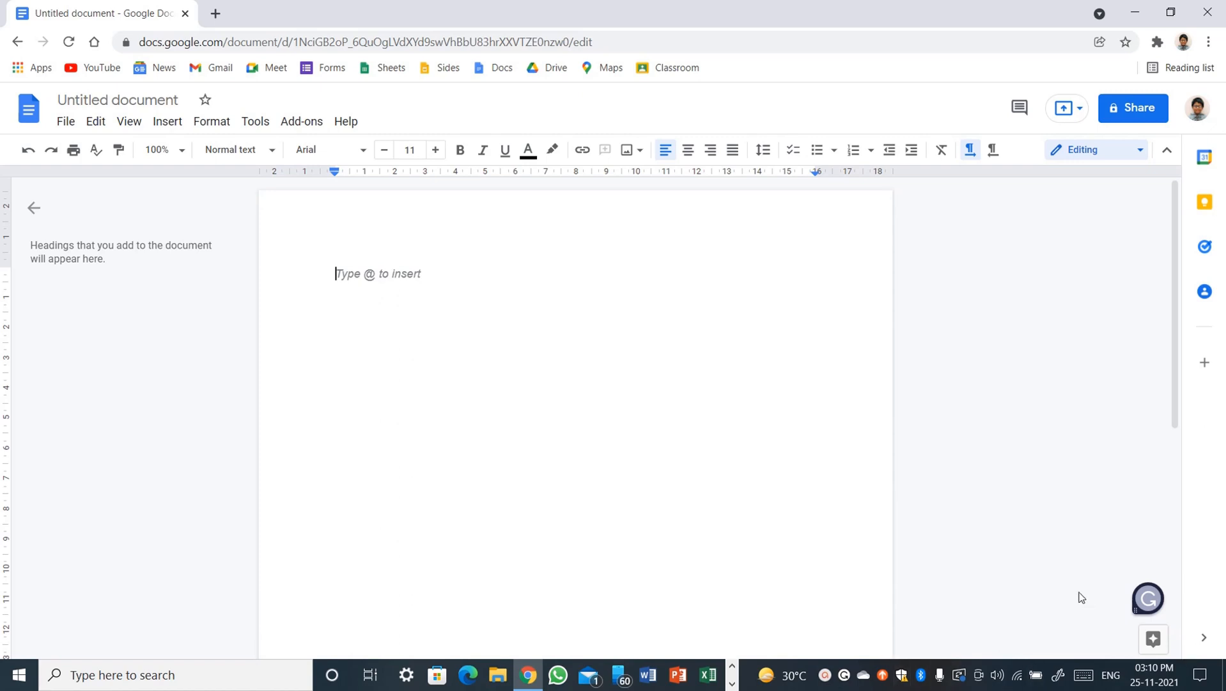
pyautogui.write('Like the video Share, subscribe')
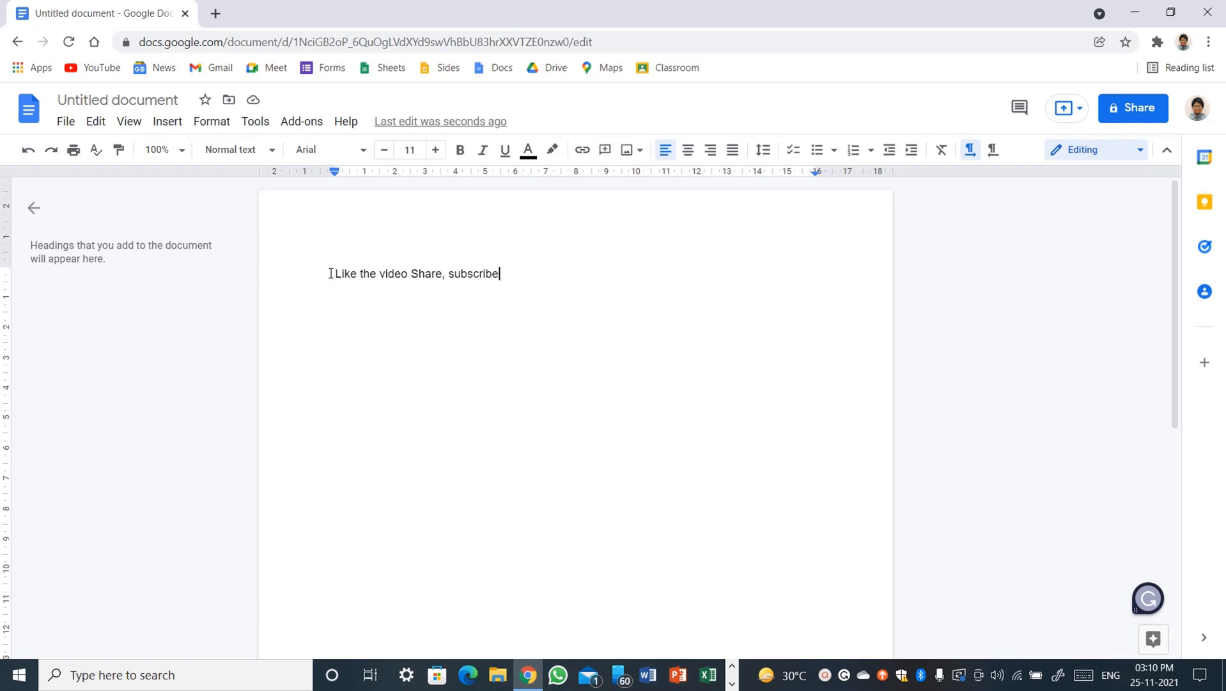
# Increase the font size of the whole line "Like the video Share, subscribe" to 17
pyautogui.moveTo(331, 273); pyautogui.dragTo(871, 267)
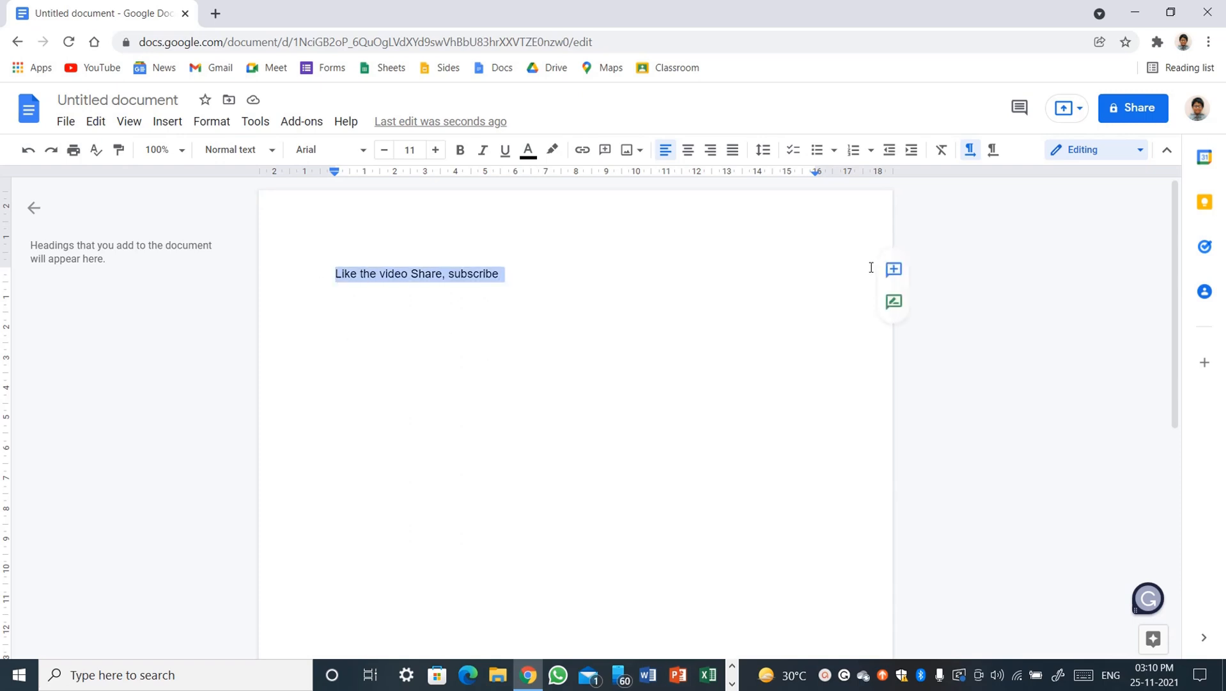
pyautogui.click(436, 150)
pyautogui.click(437, 151)
pyautogui.click(437, 150)
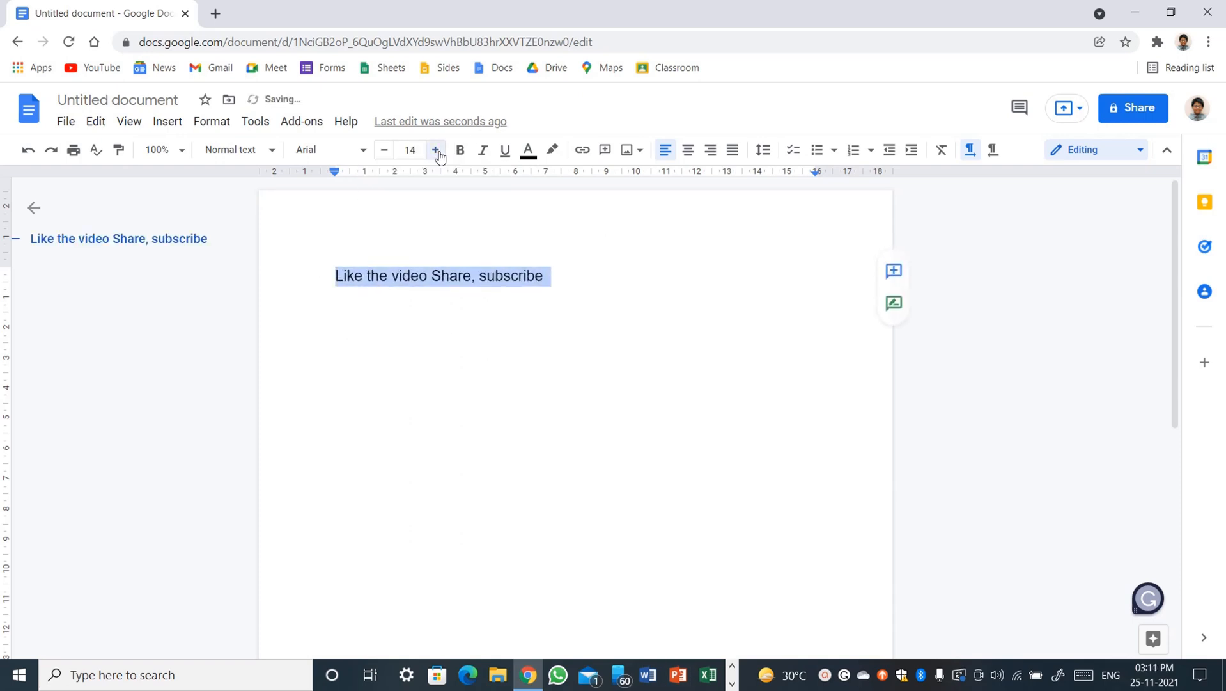
pyautogui.click(437, 151)
pyautogui.click(437, 151)
pyautogui.click(437, 151)
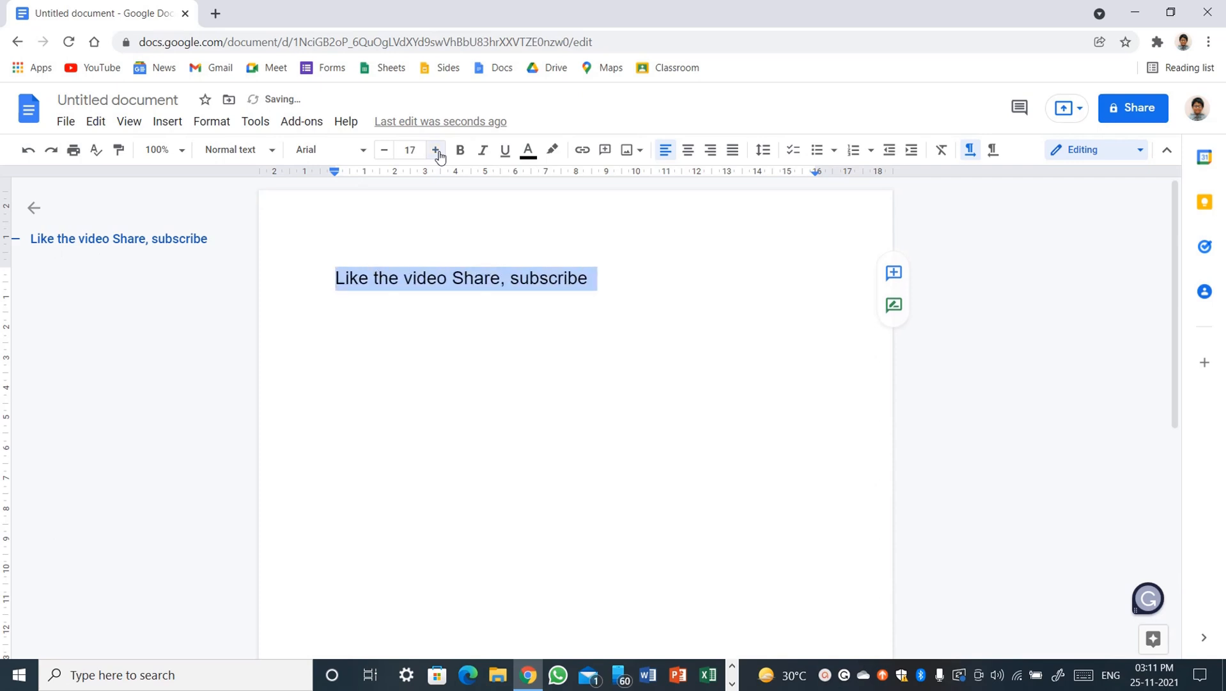
# Try italics and the Pacifico font on the selected line, and return it to upright Arial
pyautogui.click(487, 157)
pyautogui.click(484, 153)
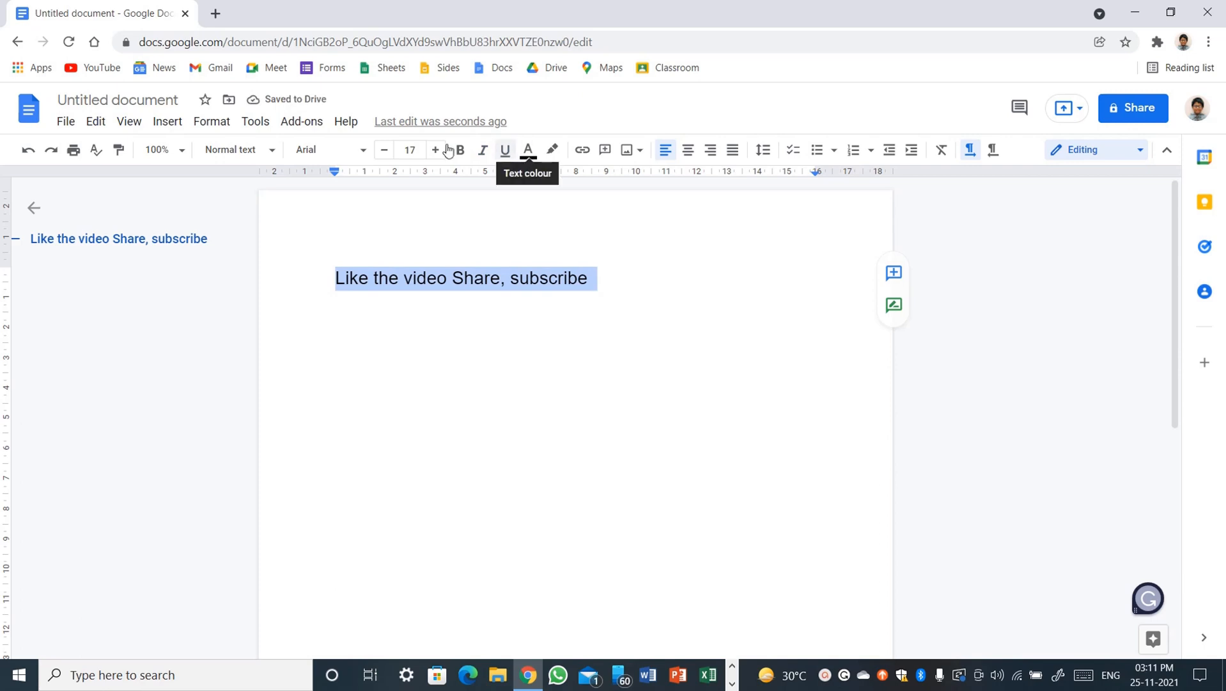
pyautogui.click(304, 156)
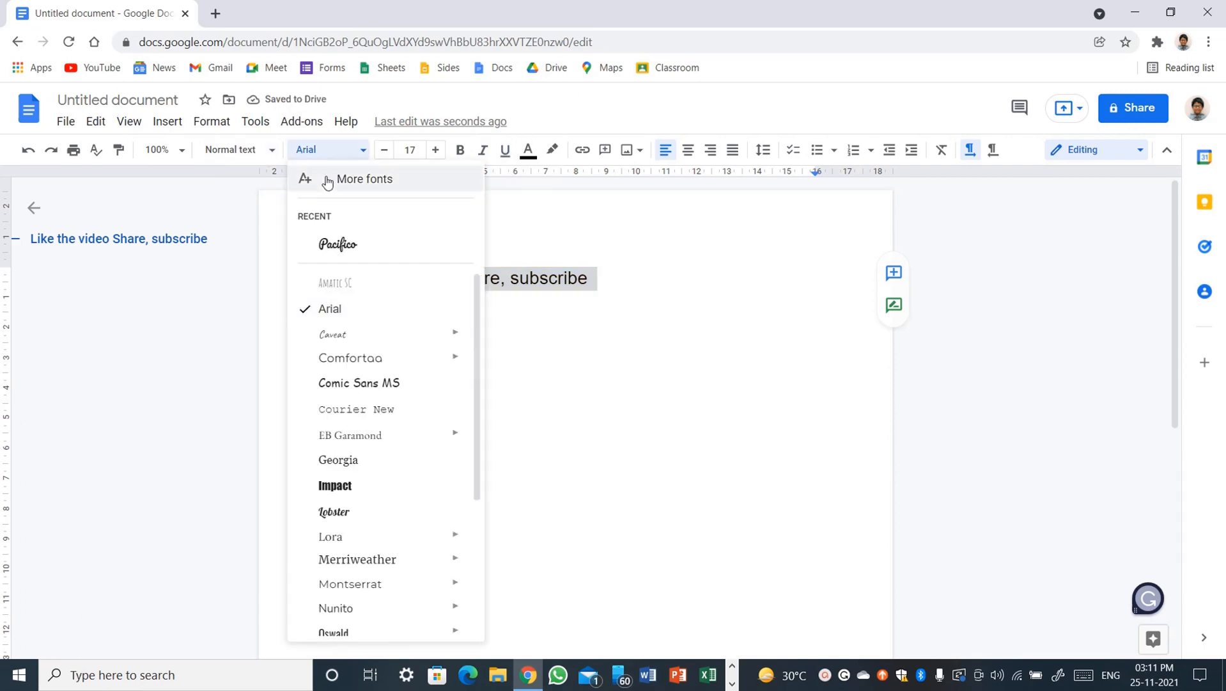
pyautogui.click(397, 254)
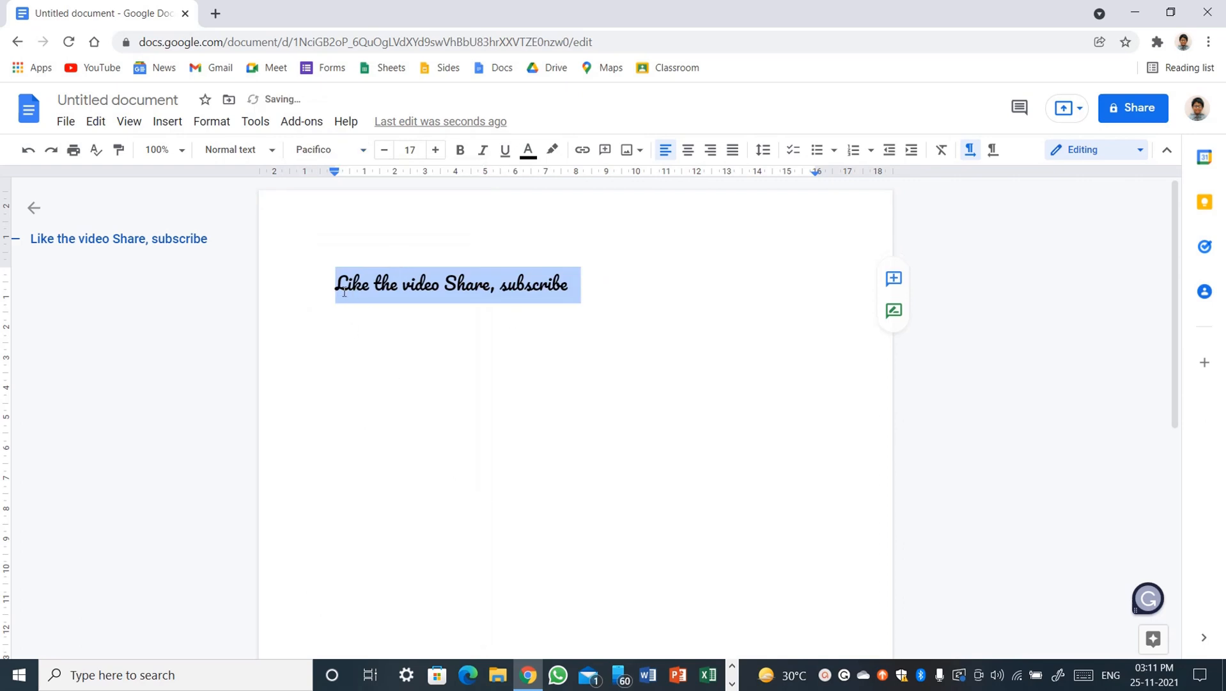
pyautogui.click(357, 158)
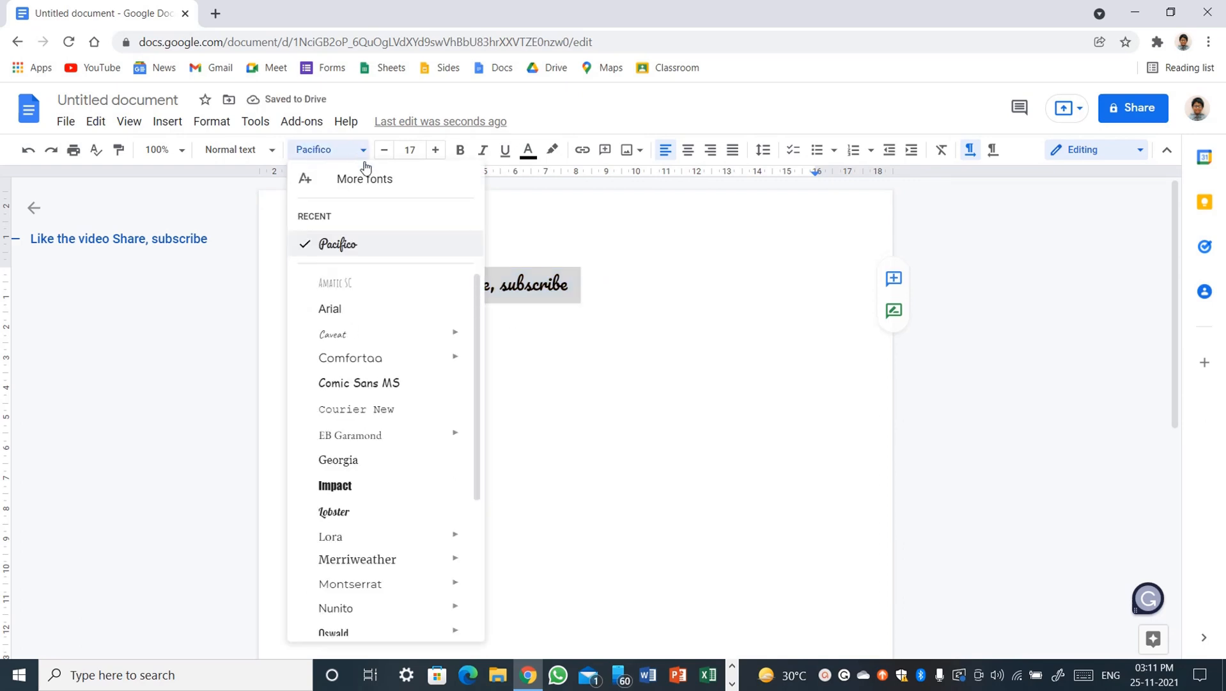
pyautogui.scroll(-1, 473, 316)
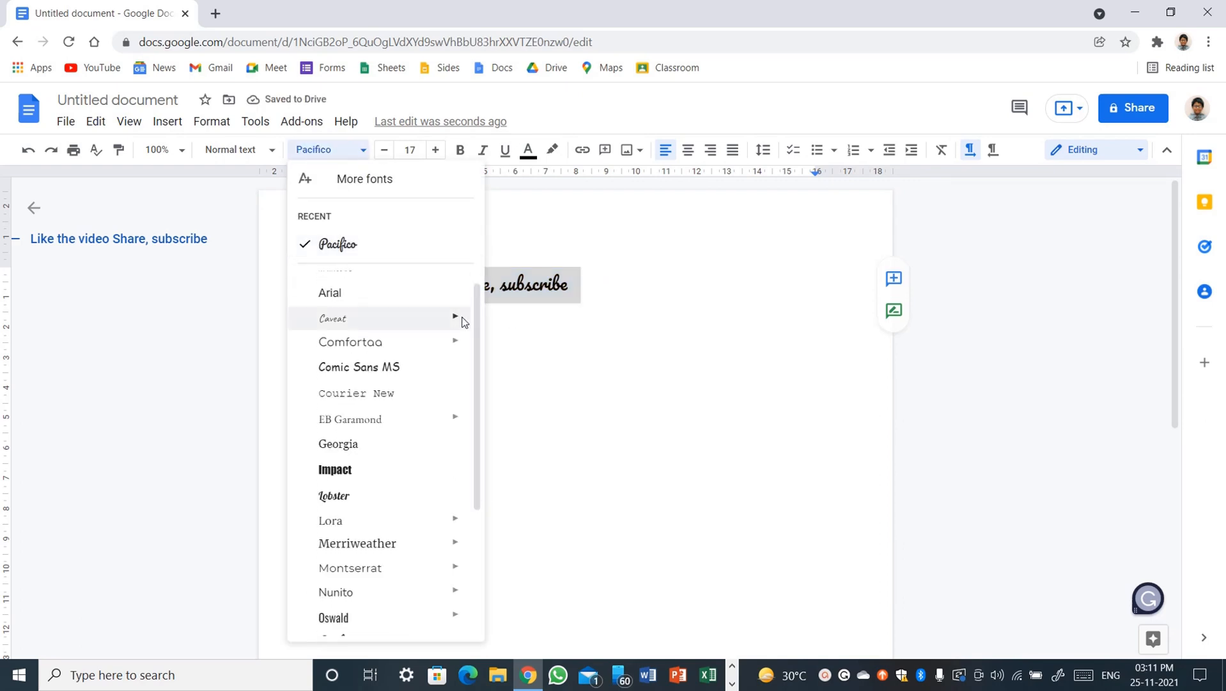
pyautogui.click(335, 300)
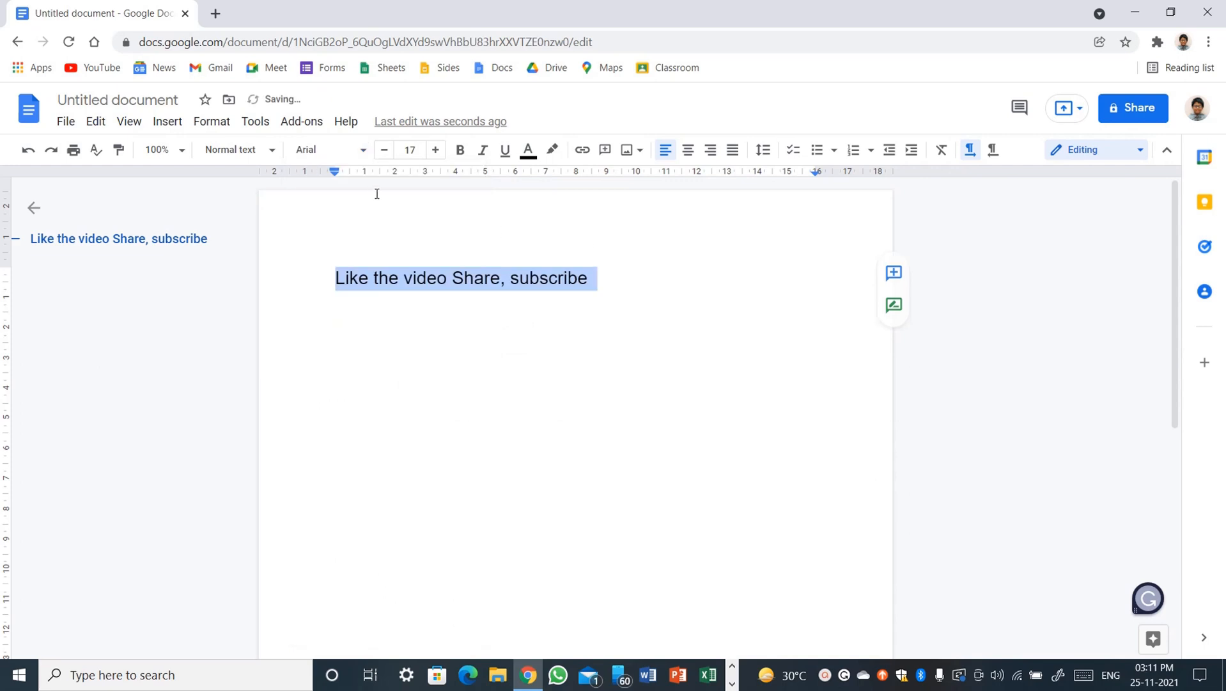